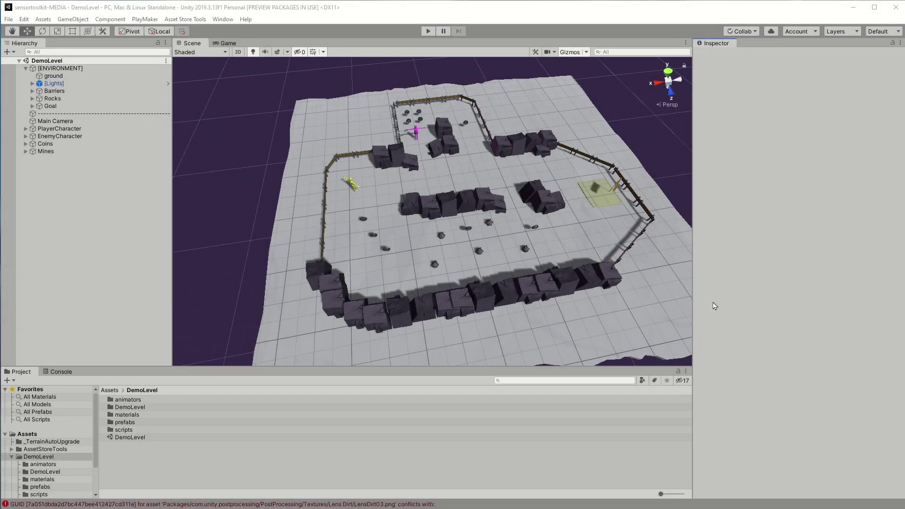
Step: Enter Play mode to run the DemoLevel scene
click(427, 31)
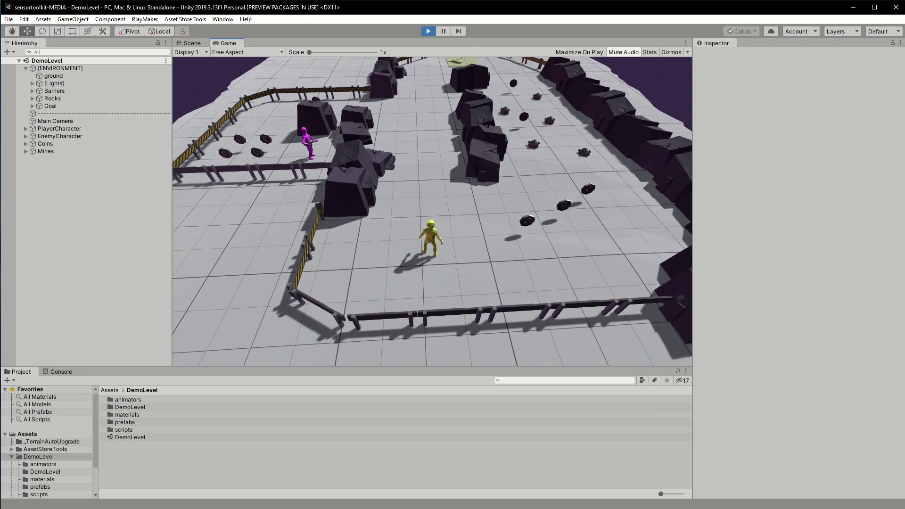
Step: Walk the player up the corridor onto the goal pad, then exit Play mode with Ctrl+P
key(d)
key(d)
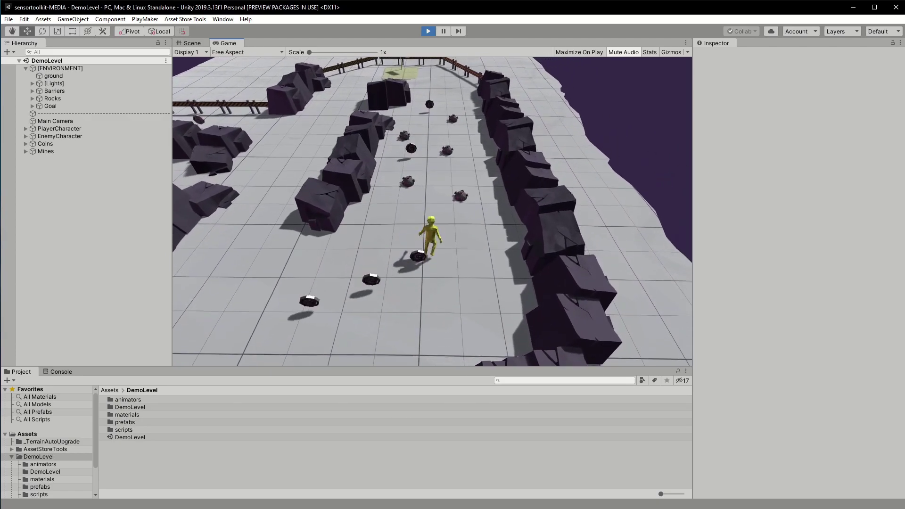
key(w)
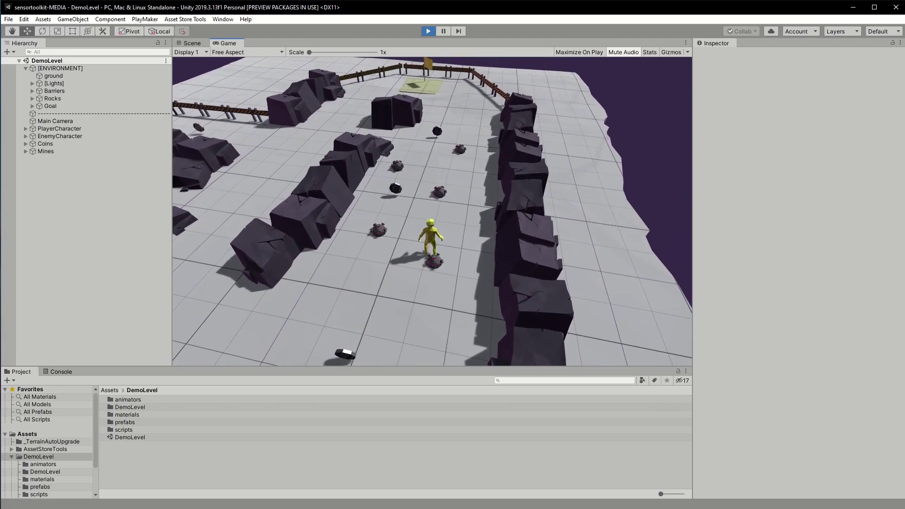
key(w)
key(w)
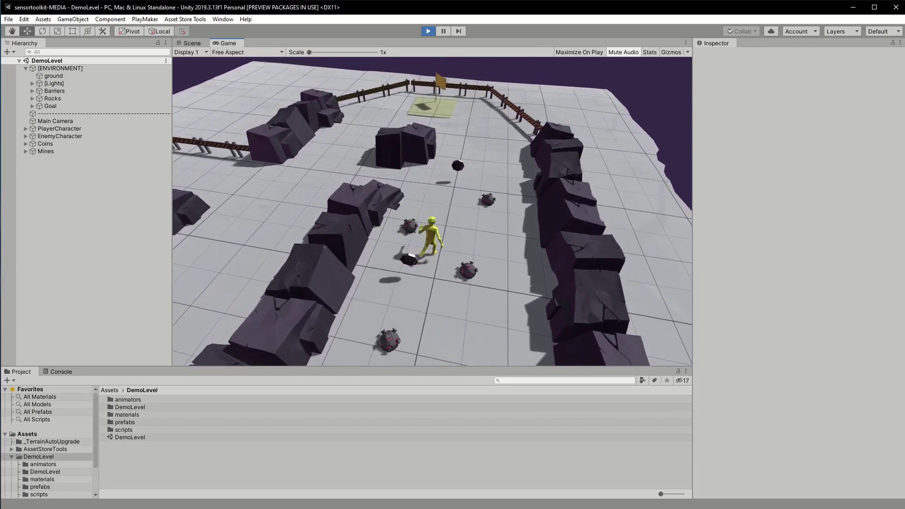
key(w)
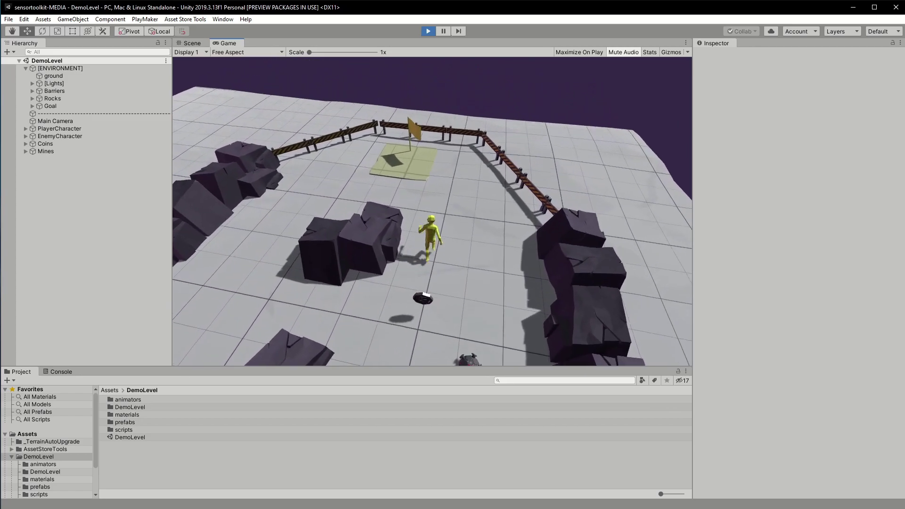
key(w)
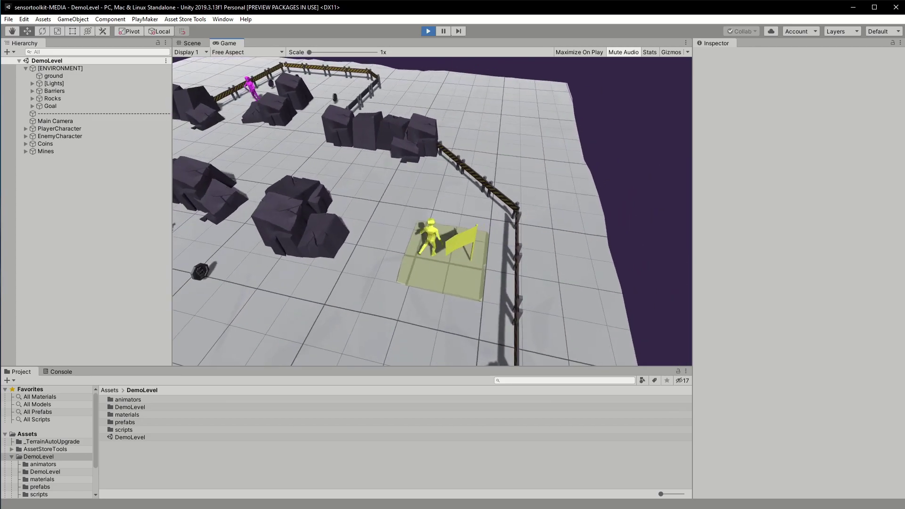
key(ctrl+p)
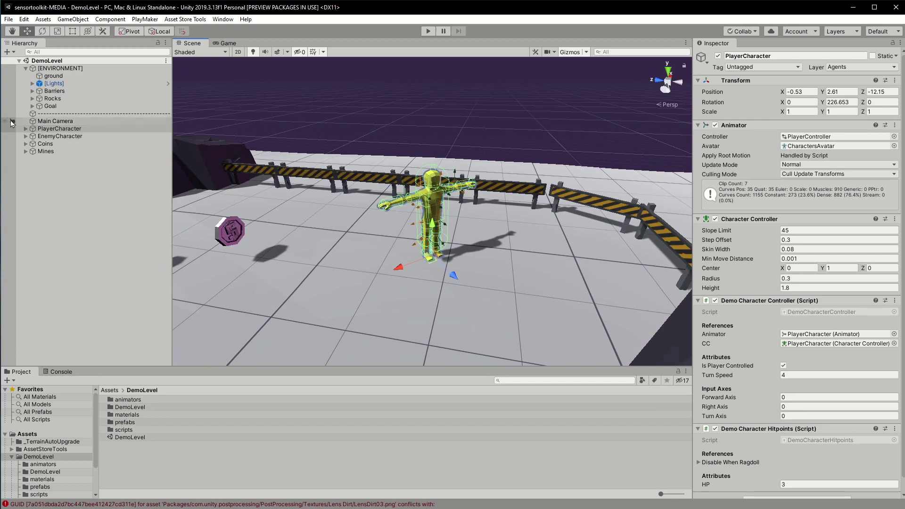
Step: Create an empty child object under PlayerCharacter and name it PickupSensor
click(31, 130)
click(26, 130)
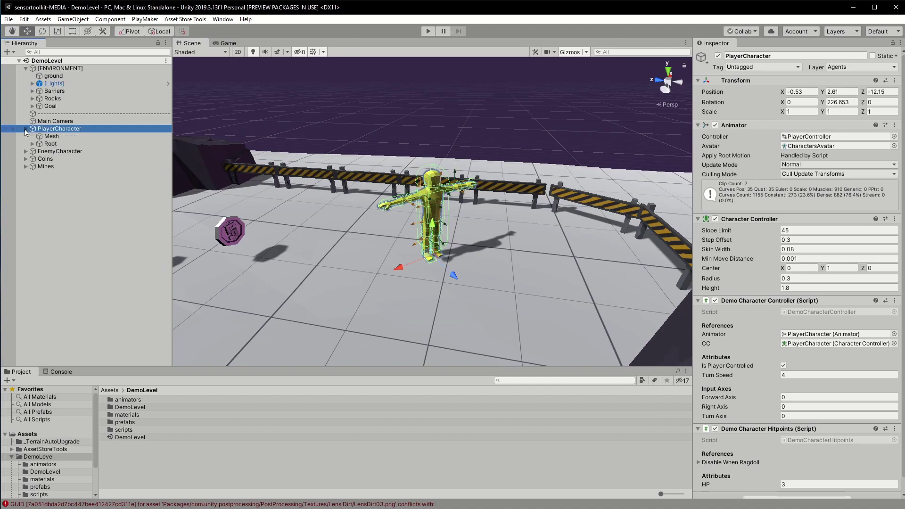
right_click(61, 130)
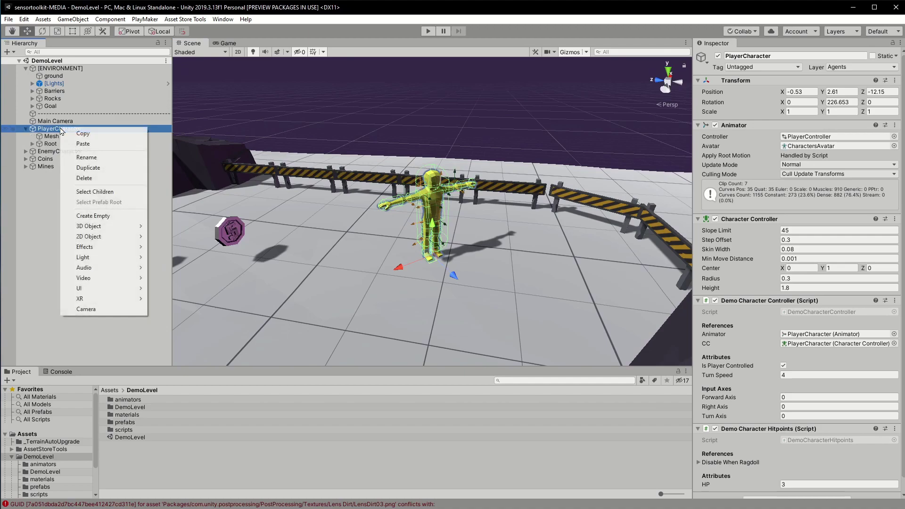
click(108, 221)
click(813, 56)
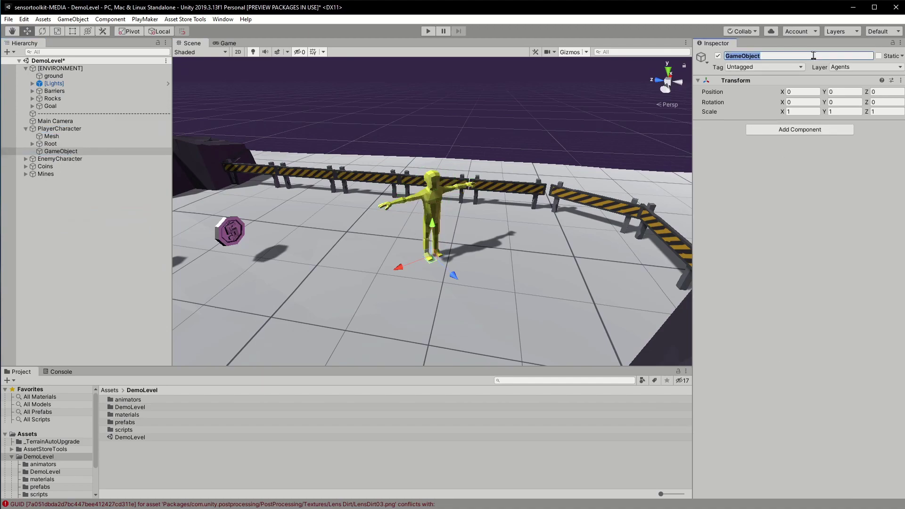
text(PickupSensor)
key(Return)
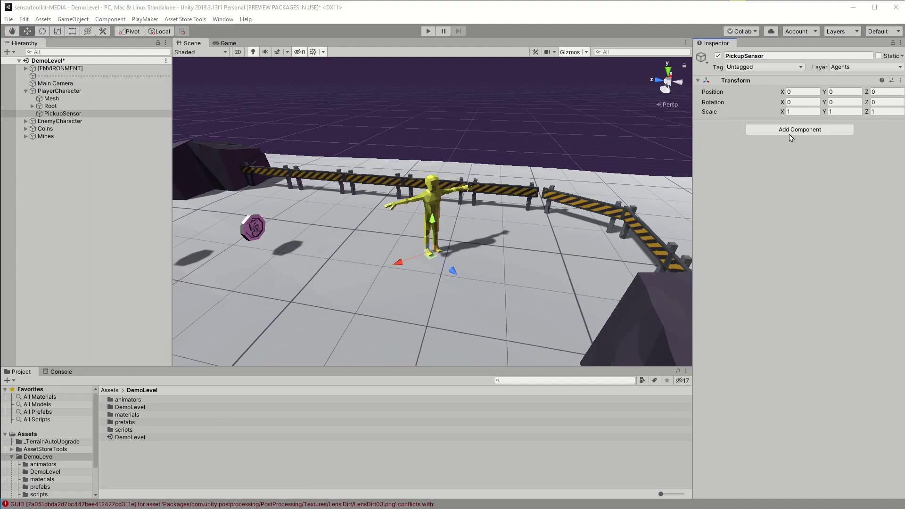
Step: Give PickupSensor a Range Sensor with radius about 2, detecting rigid bodies on the Default layer
click(791, 130)
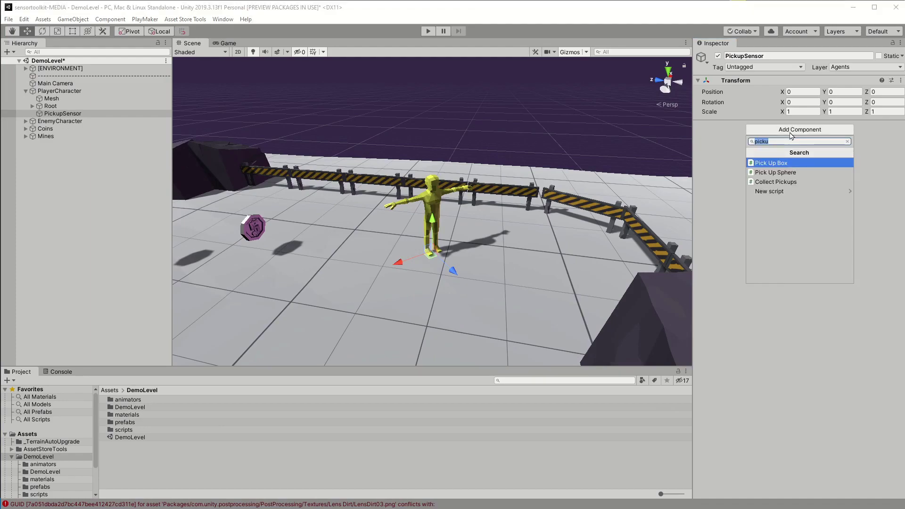
text(range)
key(Return)
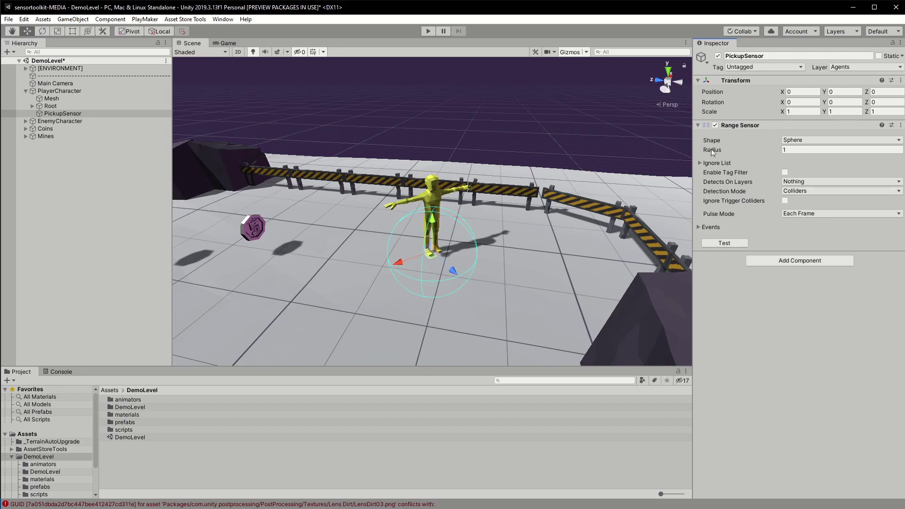
drag(713, 153, 733, 164)
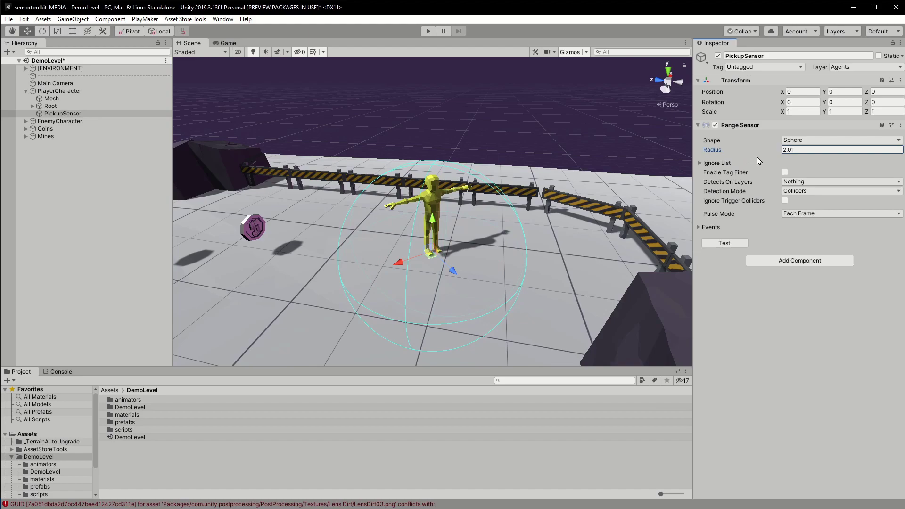
click(804, 182)
click(813, 213)
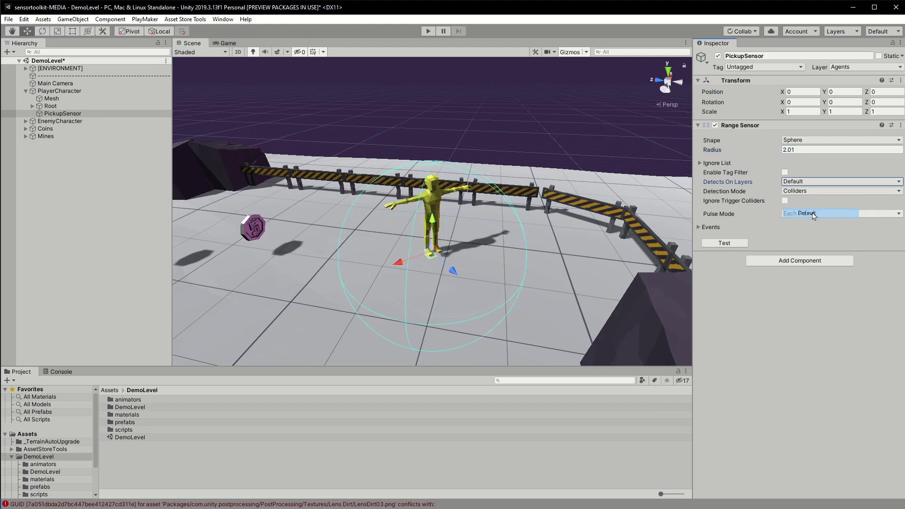
click(803, 192)
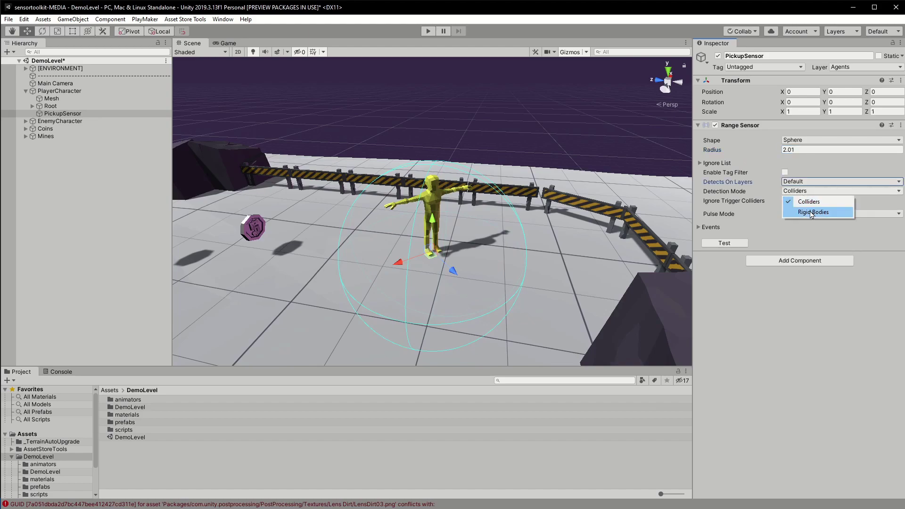
click(810, 213)
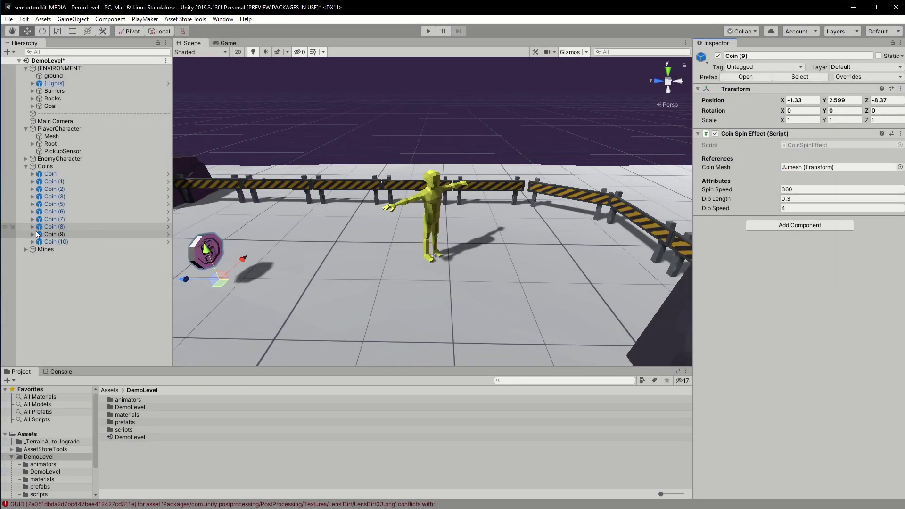
Step: Add a convex Mesh Collider to the mesh child of Coin (9)
click(37, 235)
click(88, 242)
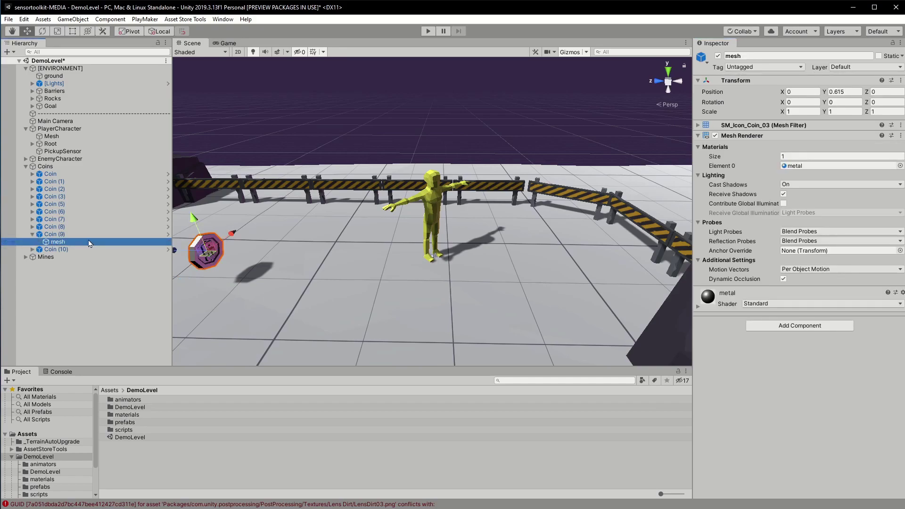
click(823, 327)
text(mes)
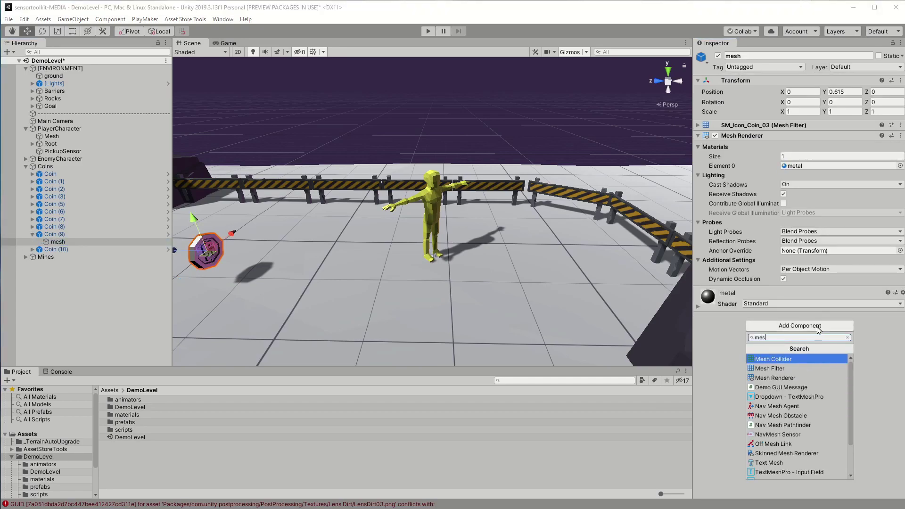
text(h)
key(Return)
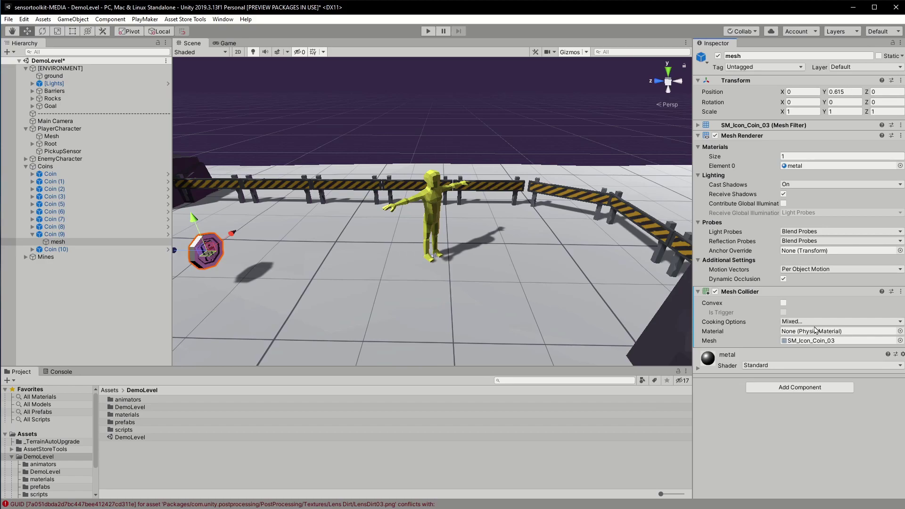
click(783, 303)
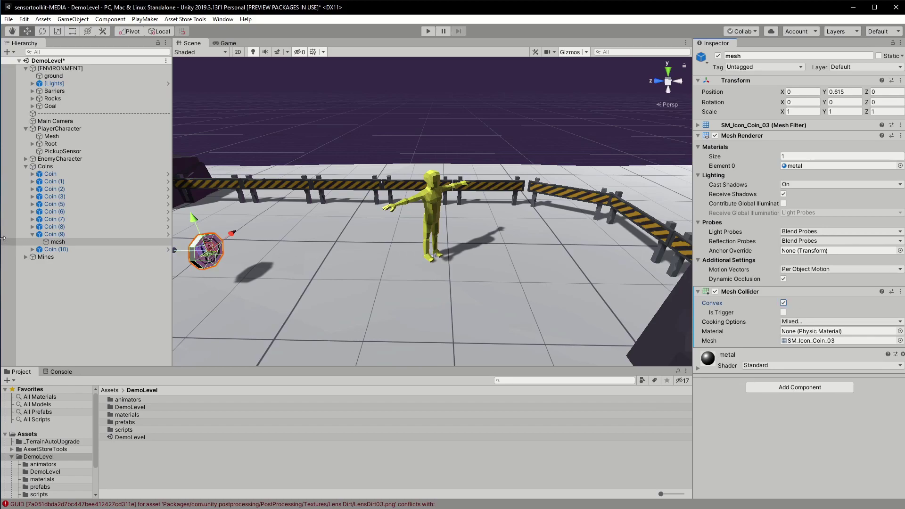
Step: Add a kinematic Rigidbody to Coin (9) and apply all overrides to the Coin prefab
click(63, 235)
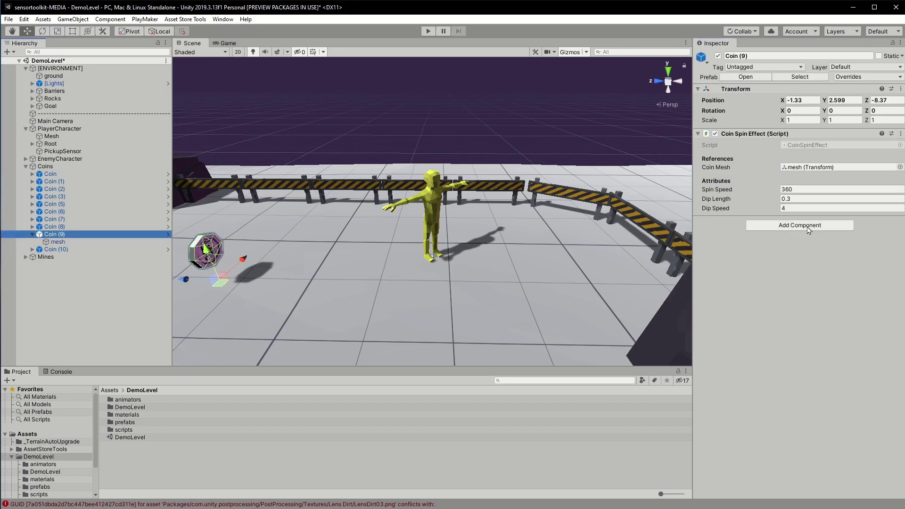
click(808, 226)
text(rigi)
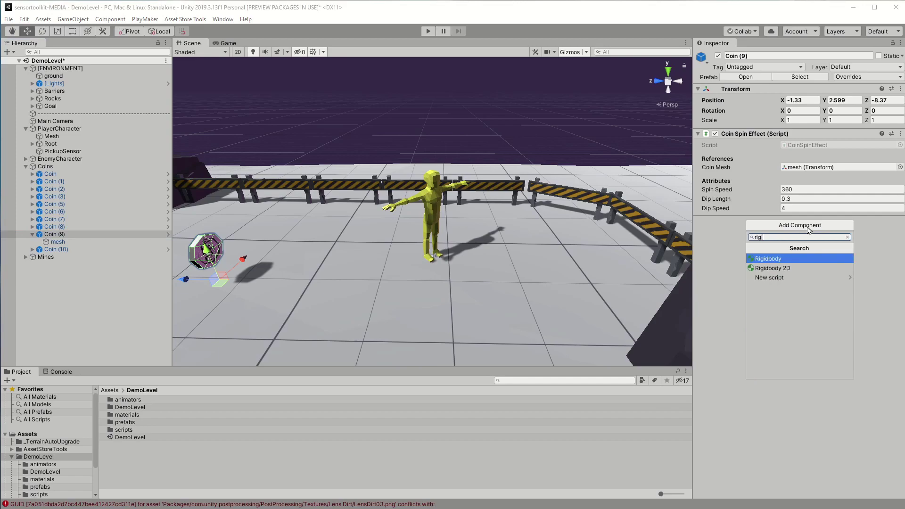
key(Return)
click(783, 270)
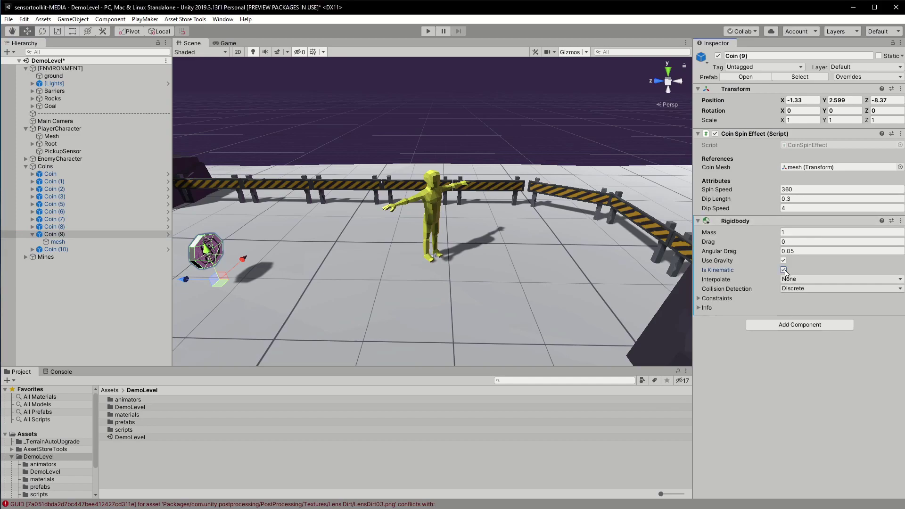
click(855, 77)
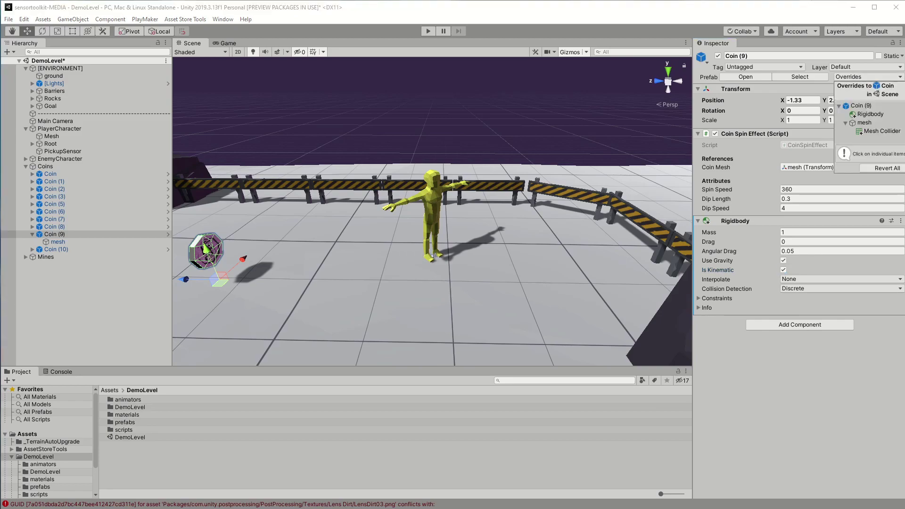
click(901, 168)
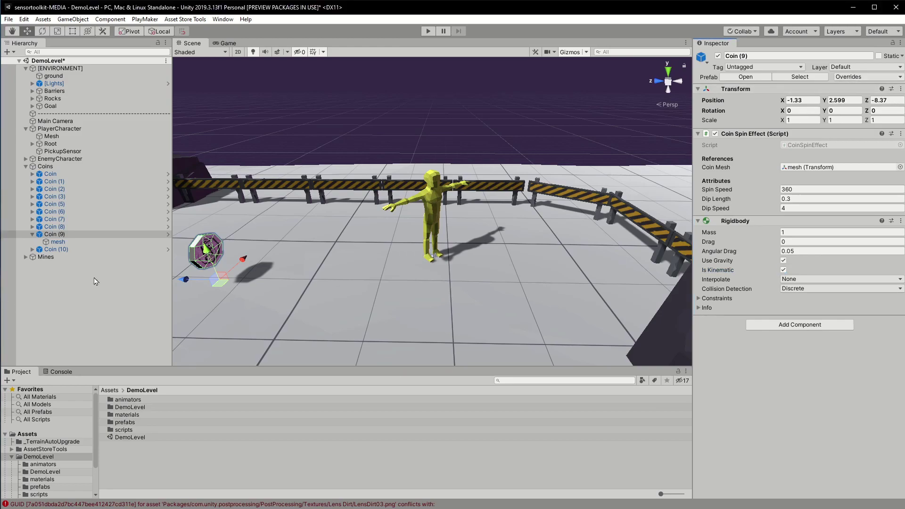
Step: Duplicate Coin (9) and place the copy next to the player character
click(435, 259)
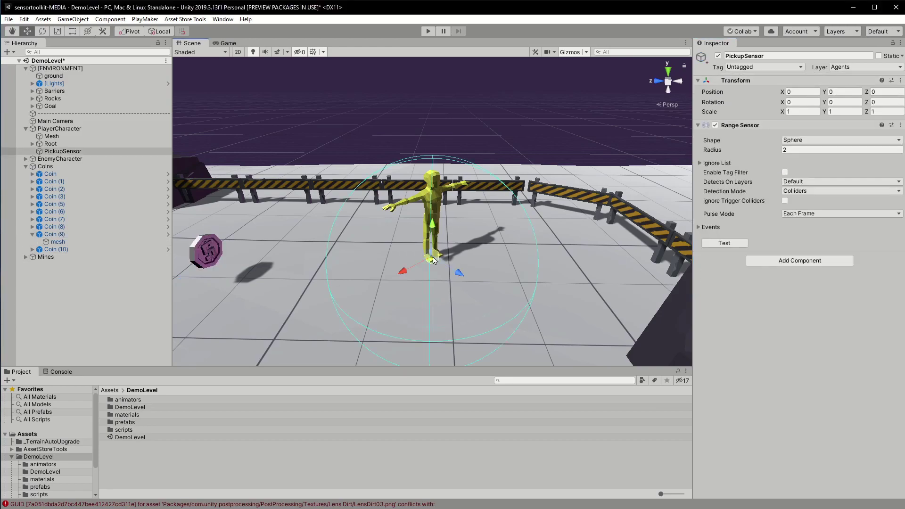
click(218, 261)
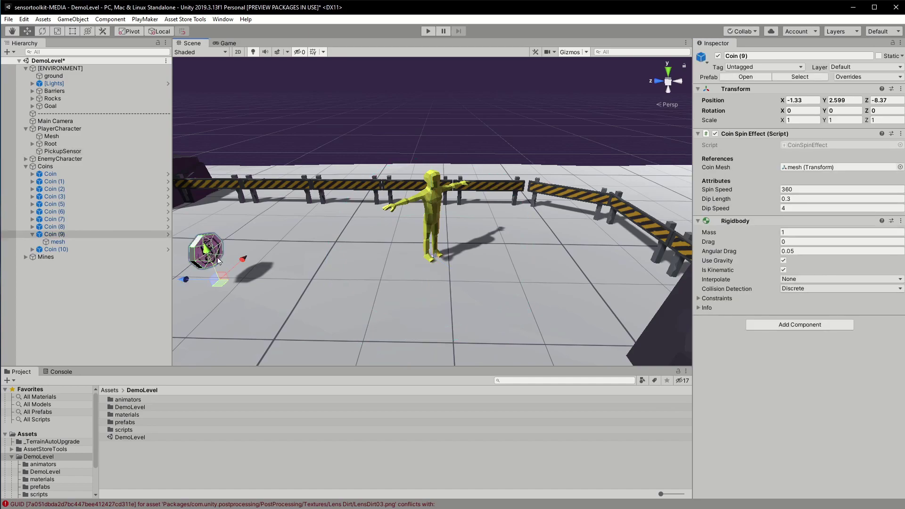
key(ctrl+d)
drag(220, 282, 395, 267)
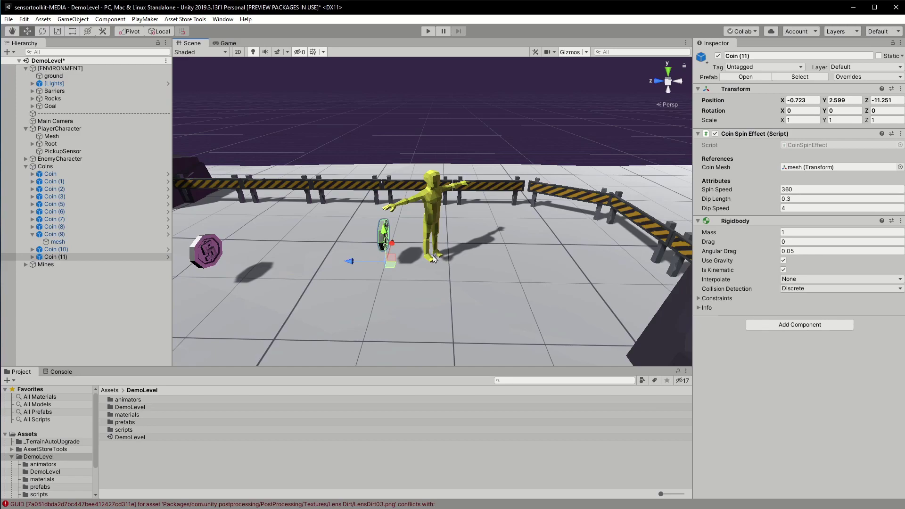
Step: Run a detection Test on PickupSensor and inspect the sensor sphere around the character
click(434, 258)
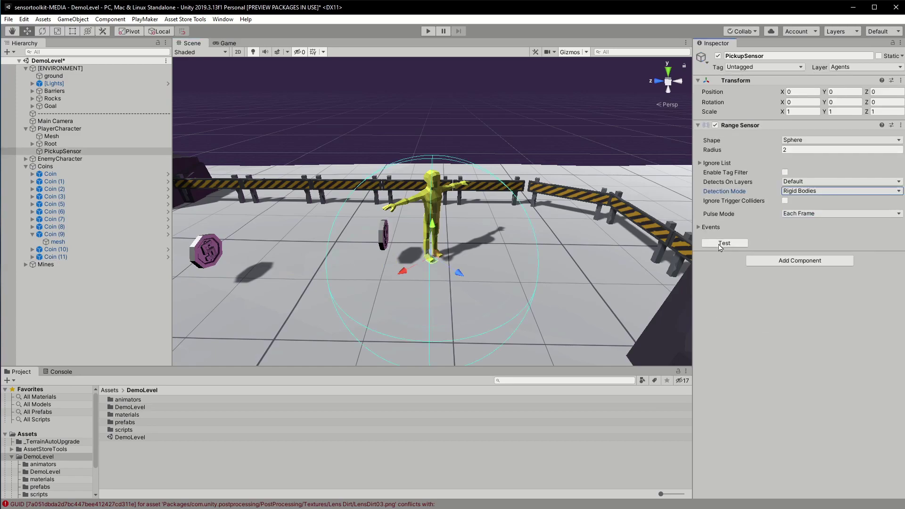
click(724, 243)
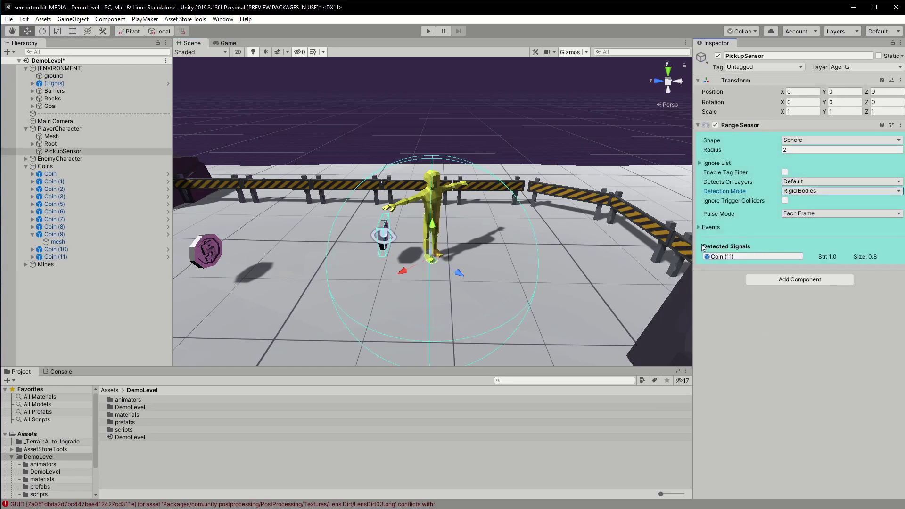
alt+drag(507, 235, 468, 237)
key(f)
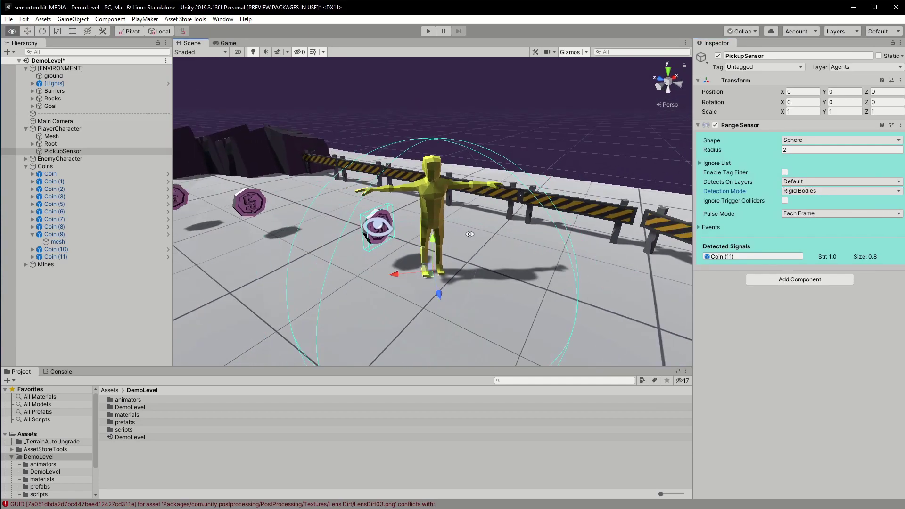
alt+drag(470, 237, 562, 246)
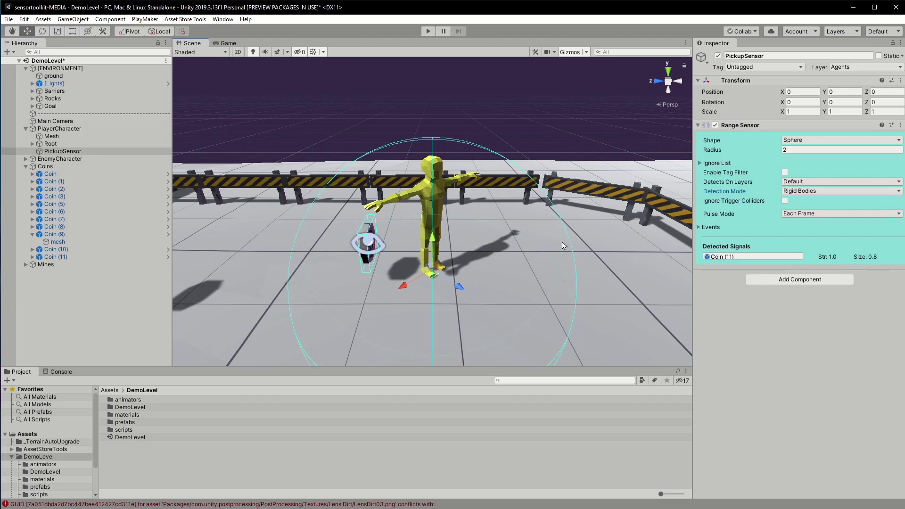
scroll(563, 246, down, 3)
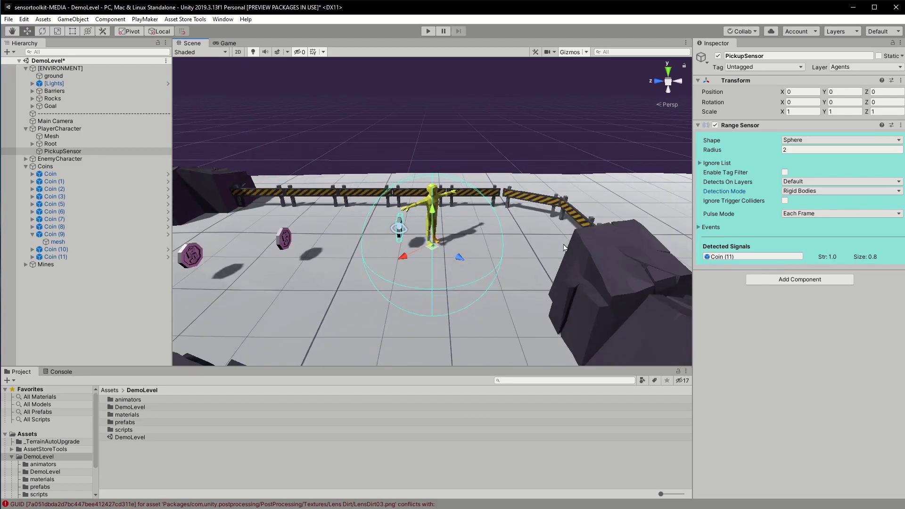
alt+drag(565, 248, 429, 255)
Step: Add a new project tag named pickup from Coin (11)'s tag settings
alt+drag(320, 260, 452, 224)
click(458, 222)
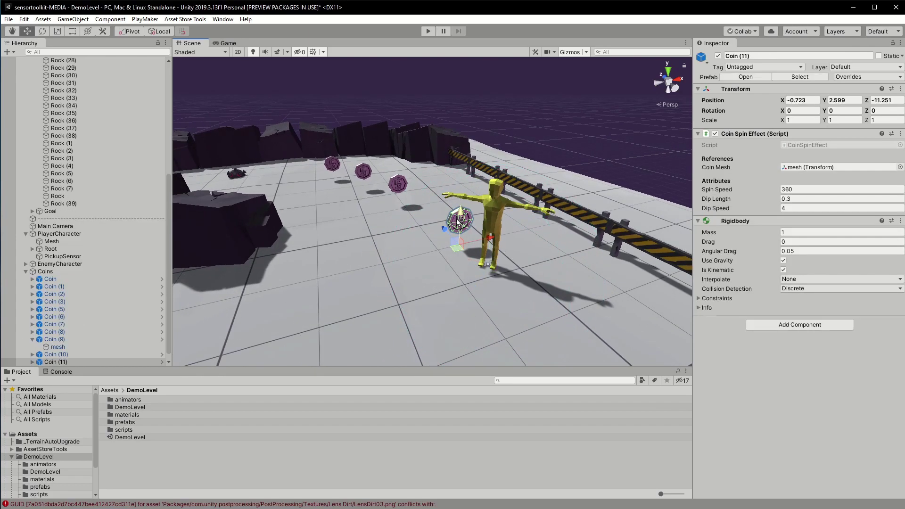
click(757, 68)
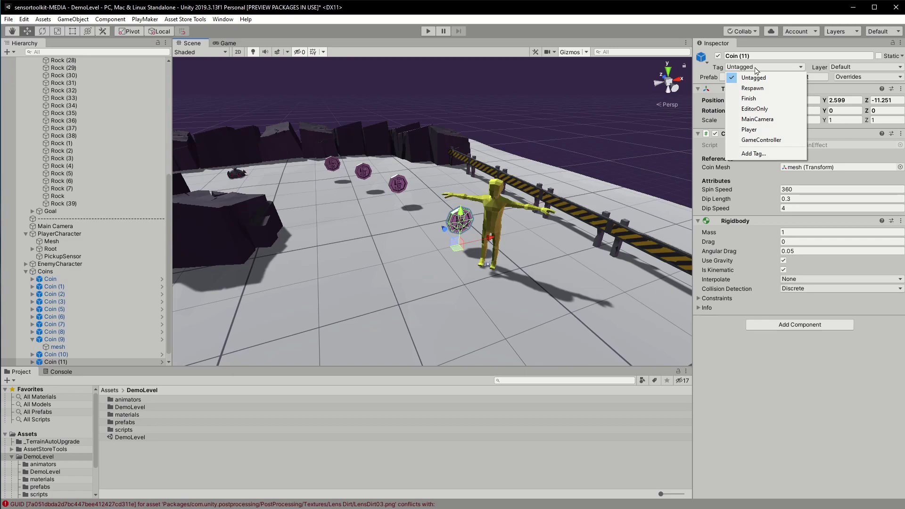
click(754, 154)
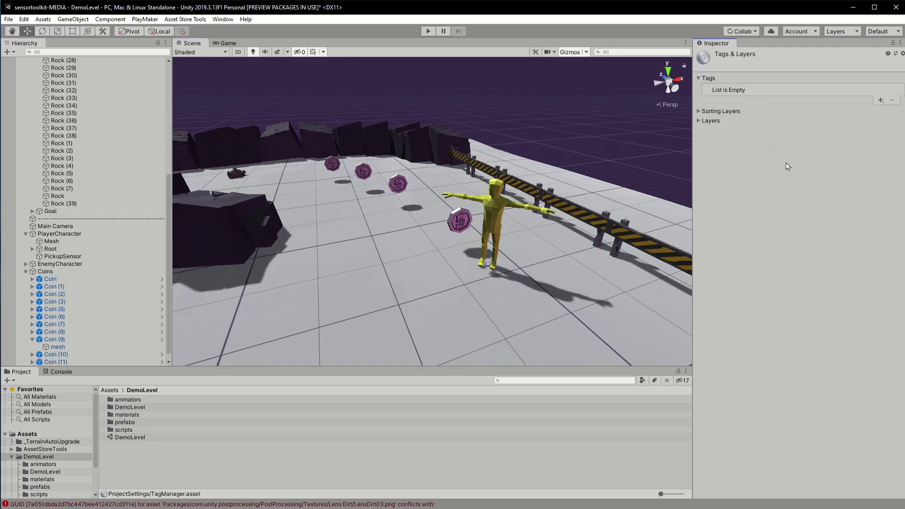
click(881, 101)
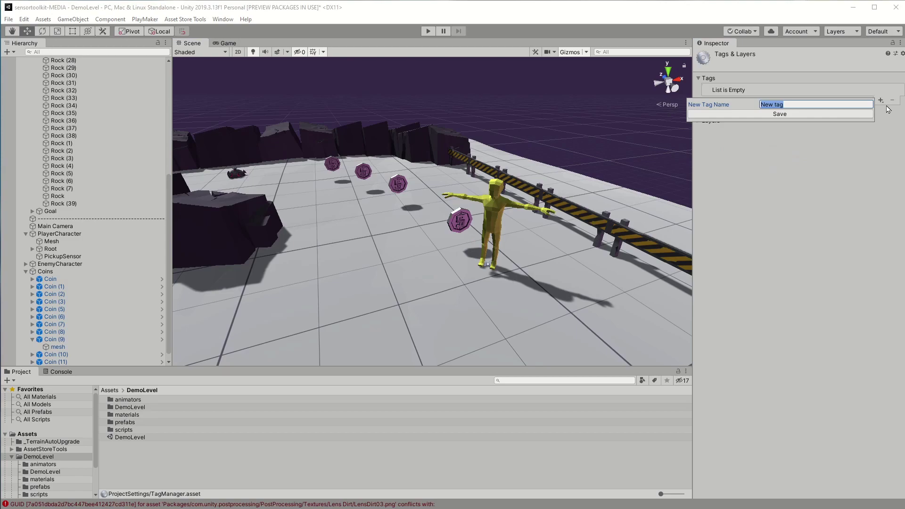
text(pickup)
key(Return)
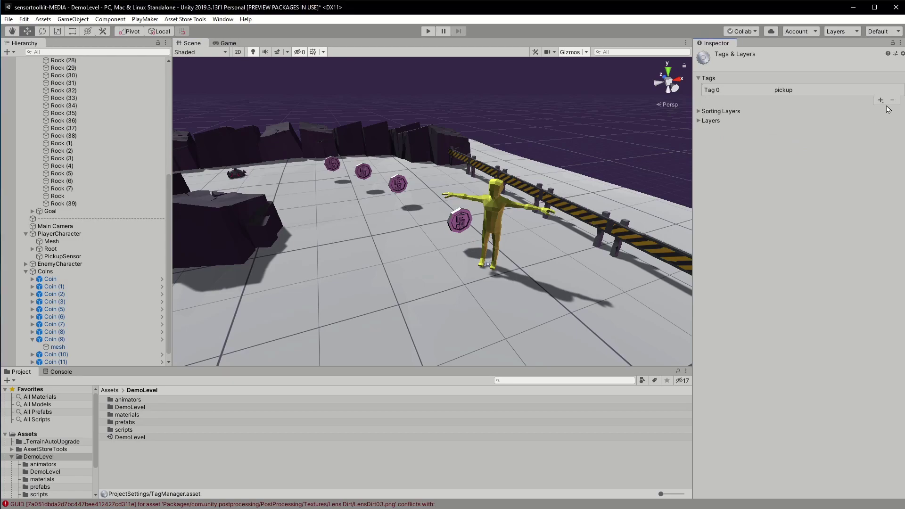
Step: Tag Coin (11) as pickup and review its prefab overrides
click(460, 220)
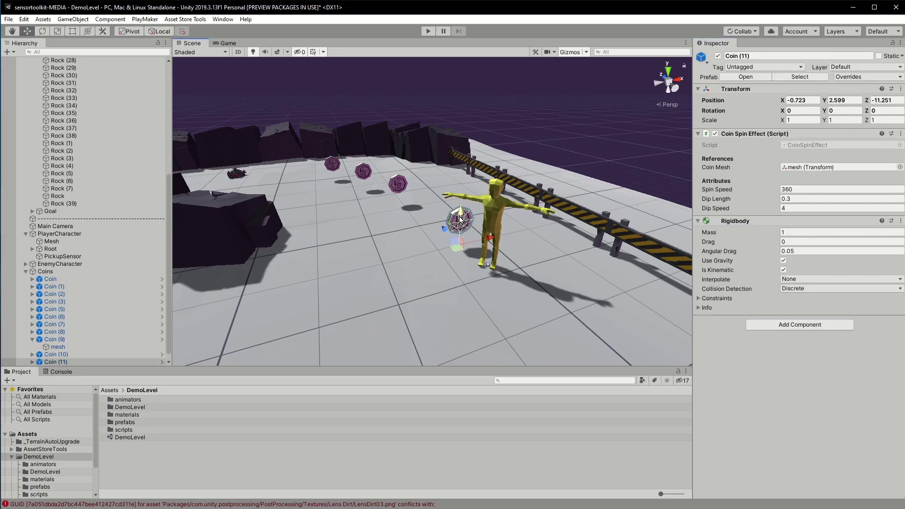
click(764, 67)
click(764, 147)
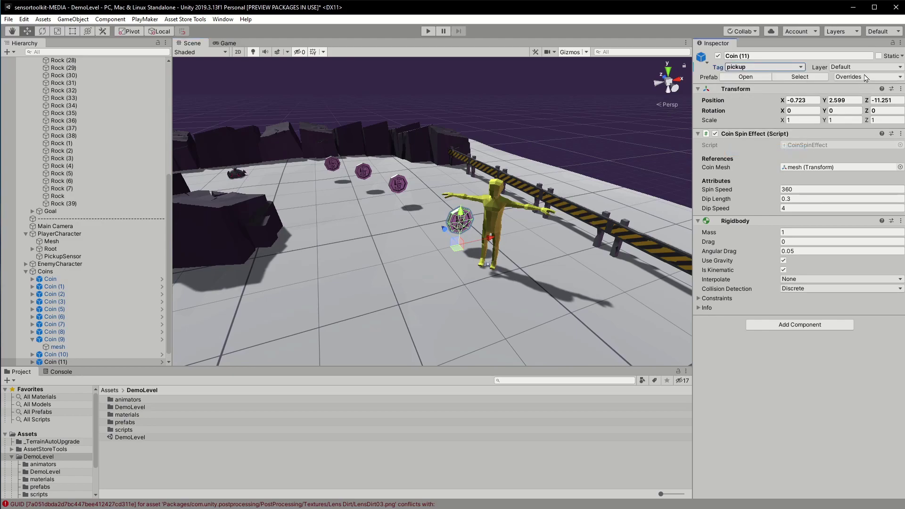
click(866, 77)
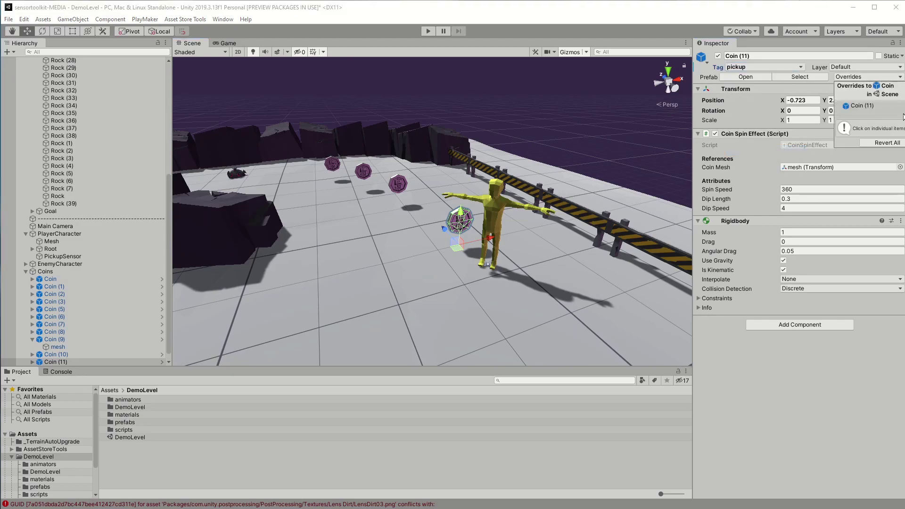
Step: Turn on PickupSensor's tag filter with one allowed tag, Element 0 set to pickup
click(493, 269)
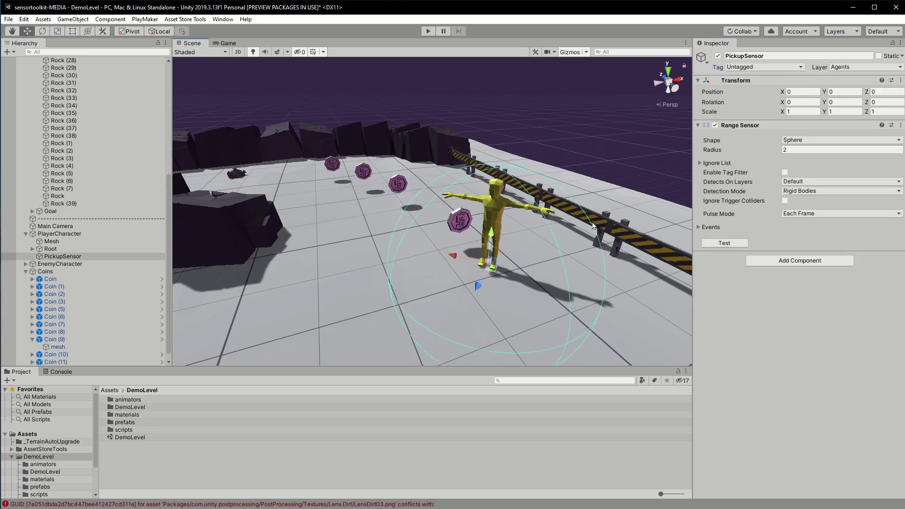
click(785, 172)
click(736, 182)
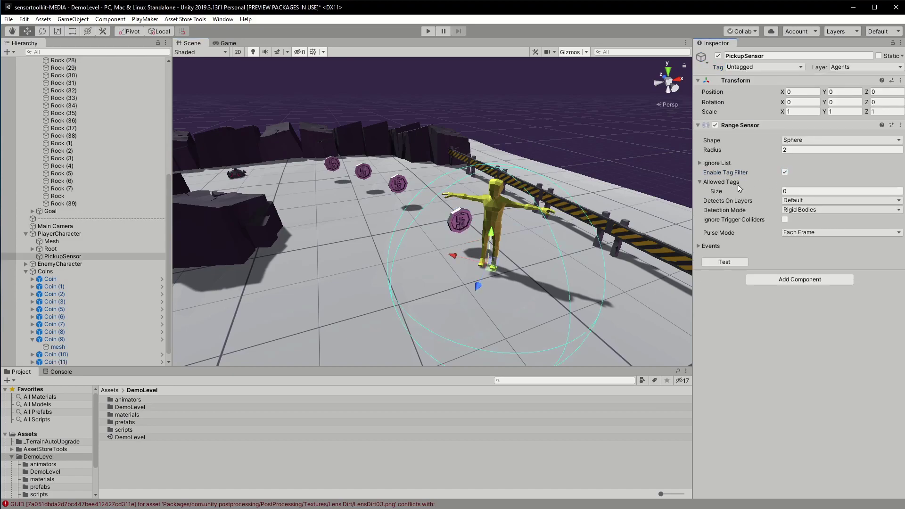
click(822, 192)
text(1)
key(Return)
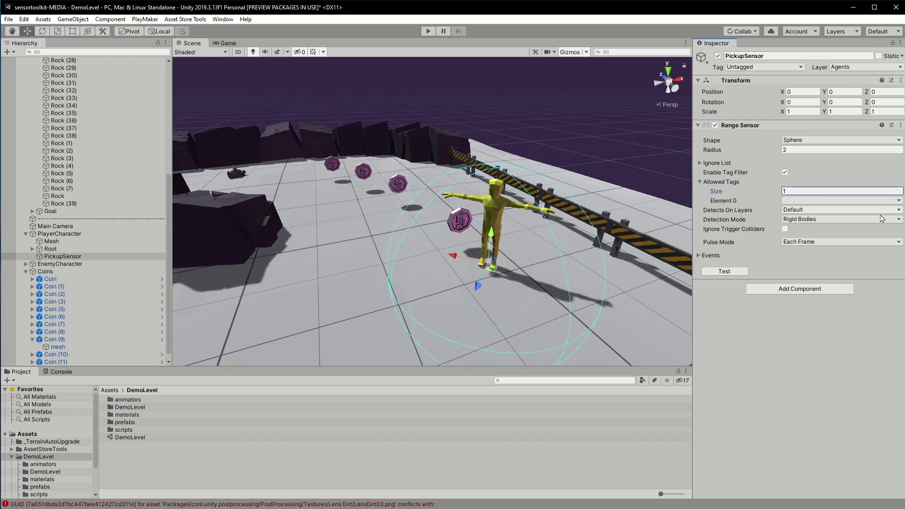
click(858, 201)
click(807, 284)
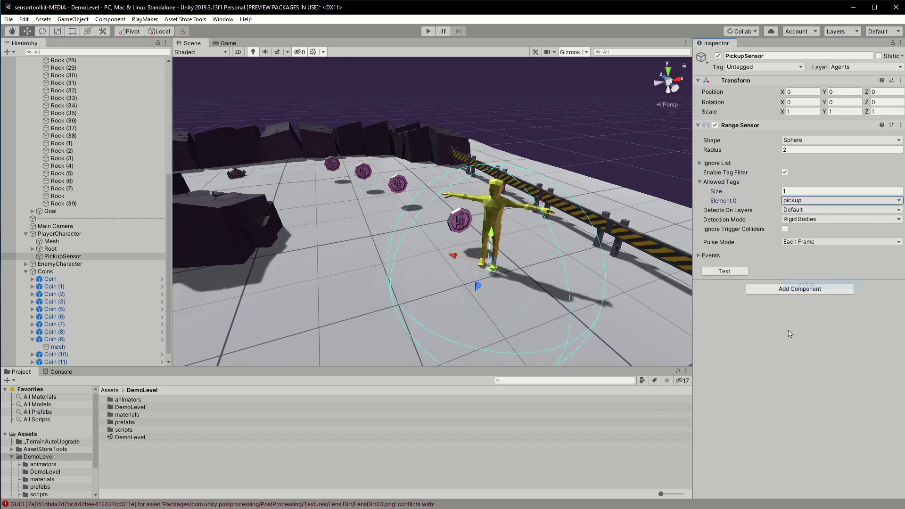
Step: Delete the duplicate coin Coin (11) from the scene
click(731, 350)
click(460, 224)
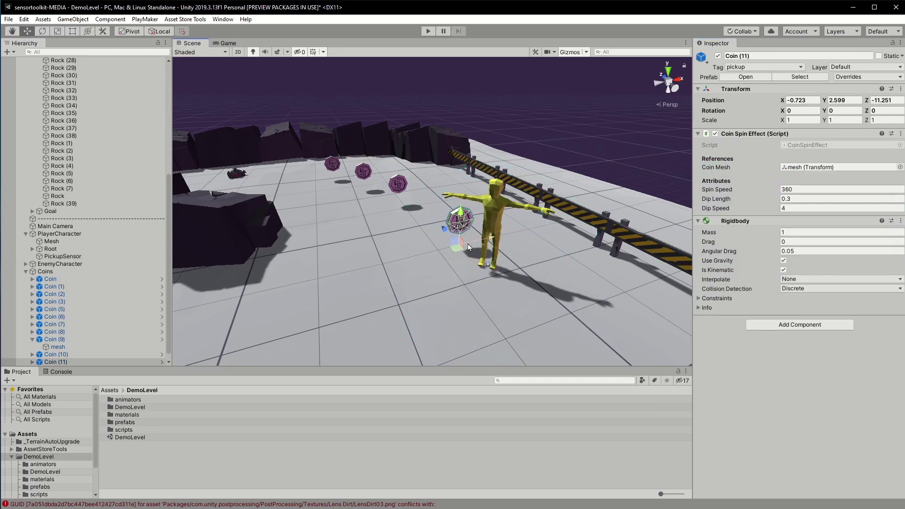
key(Delete)
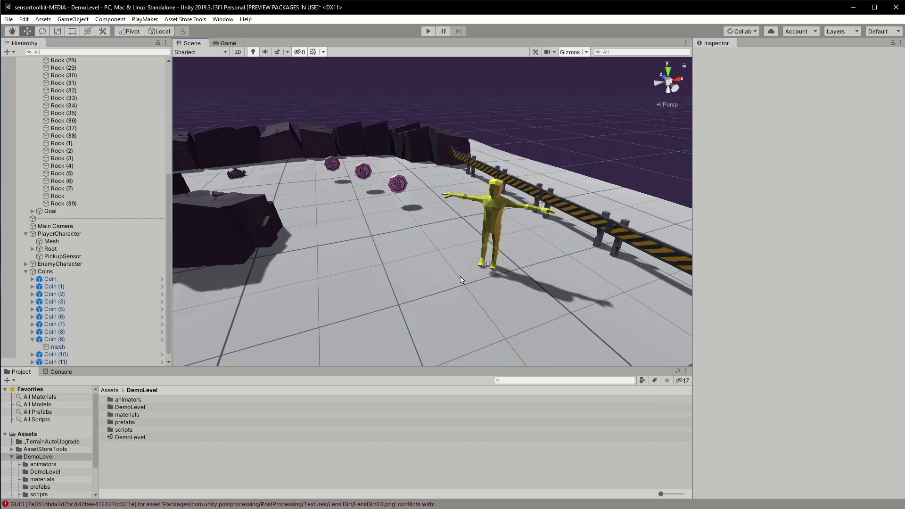
Step: Create a new C# script named PickUpCoins in the DemoLevel assets folder
right_click(185, 466)
mouse_move(273, 469)
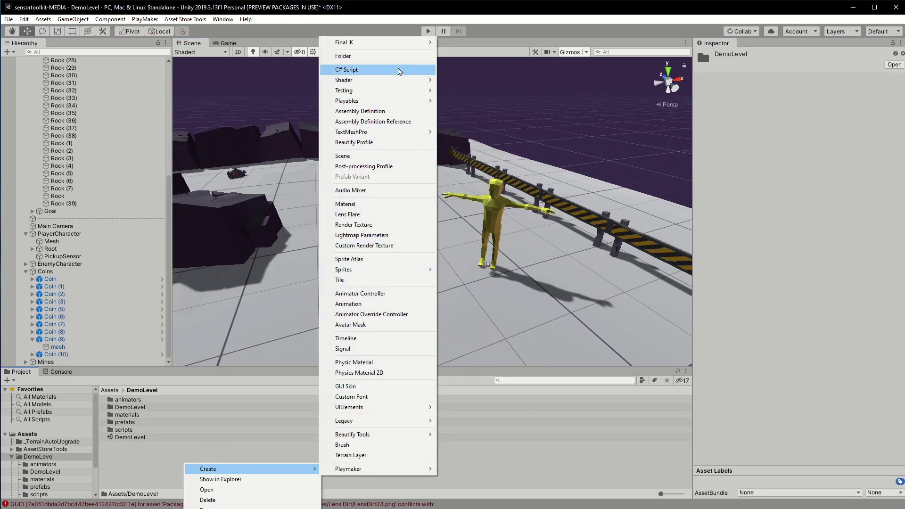
click(399, 69)
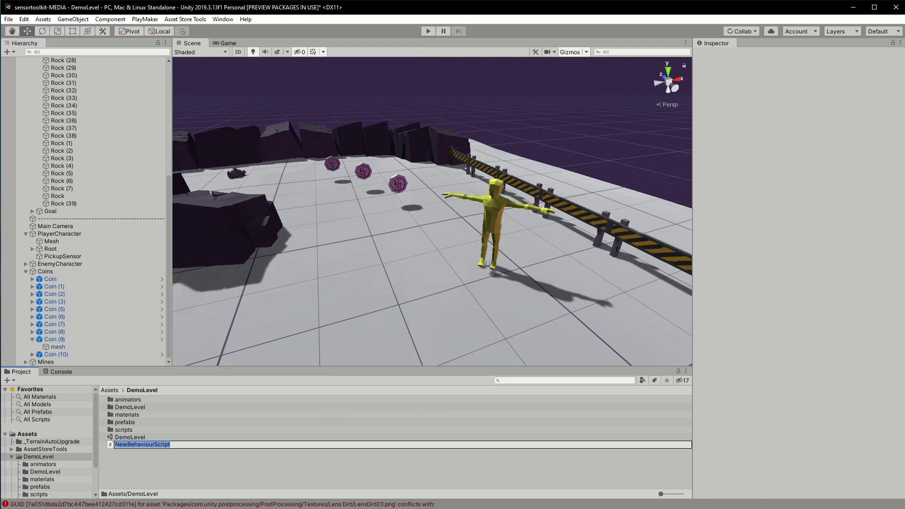
text(Pl)
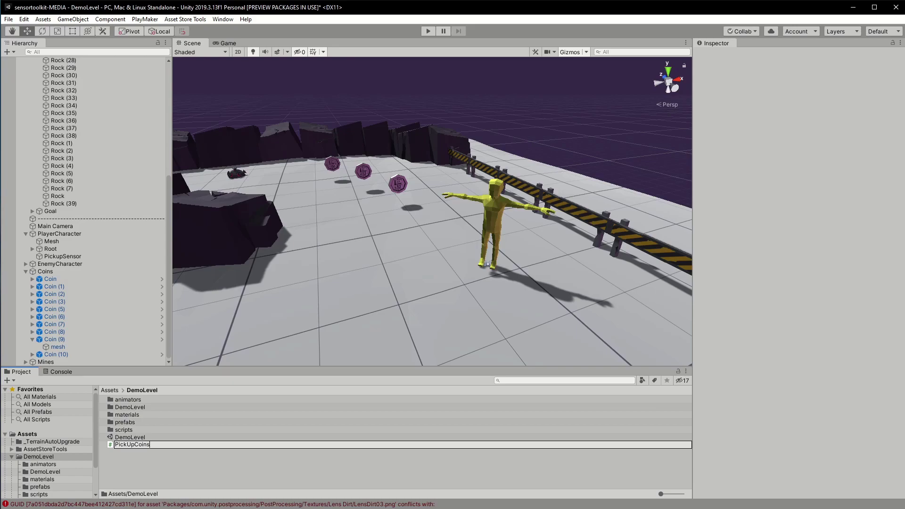
key(Return)
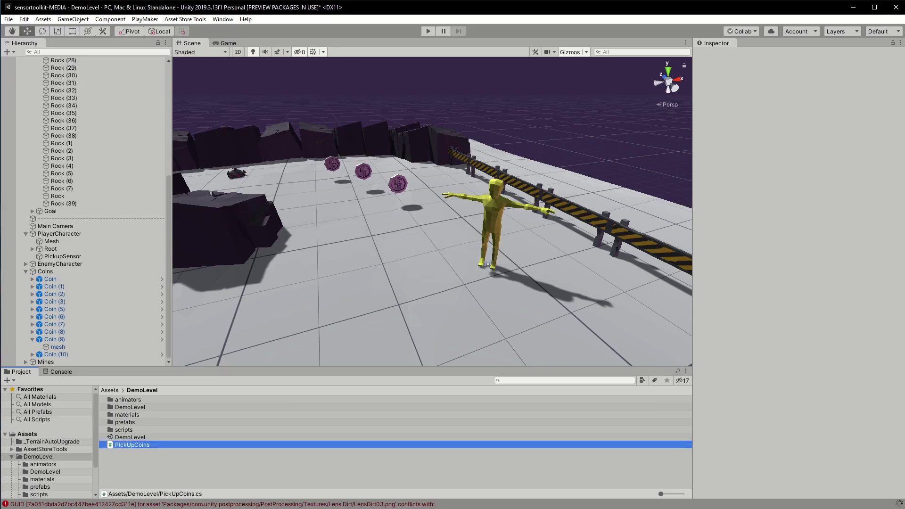
Step: Open PickUpCoins in Visual Studio and delete the template Start and Update methods
double_click(140, 448)
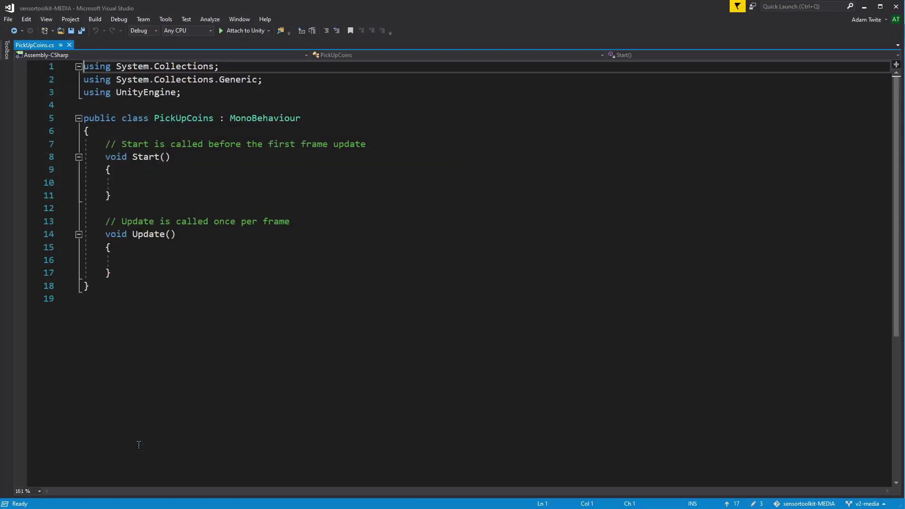
click(140, 267)
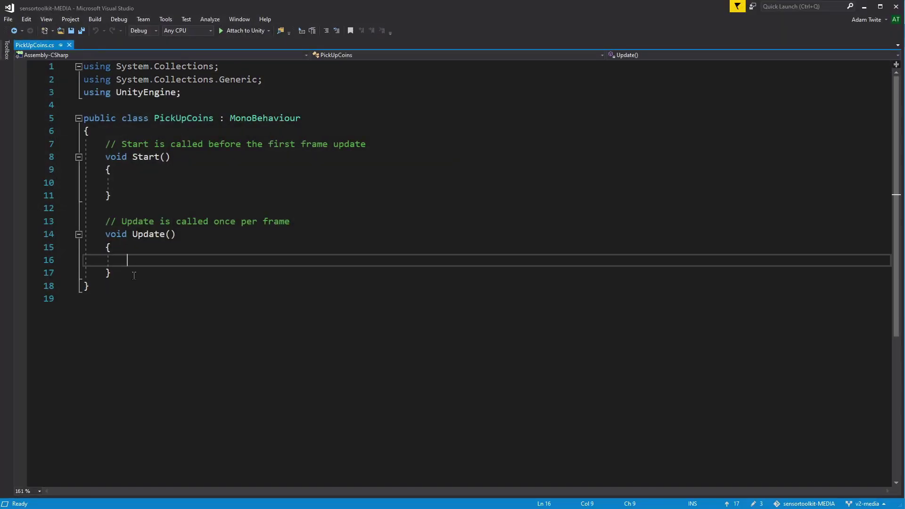
click(133, 274)
shift+click(105, 145)
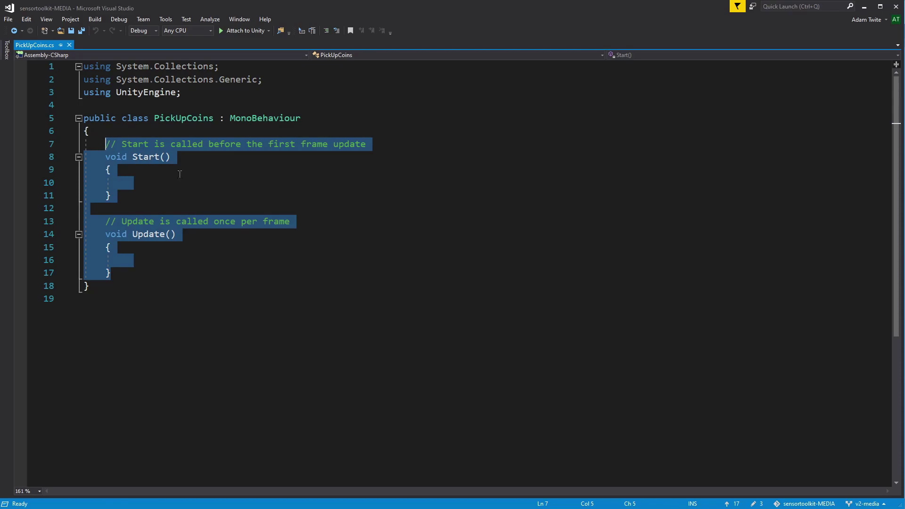
key(Delete)
key(Up)
key(Home)
key(BackSpace)
Step: Add 'using Micosmo.SensorToolkit;' and a 'public Sensor CoinSensor;' field to the class
click(380, 92)
key(Return)
text(using Micosmo.SensorToolkit;)
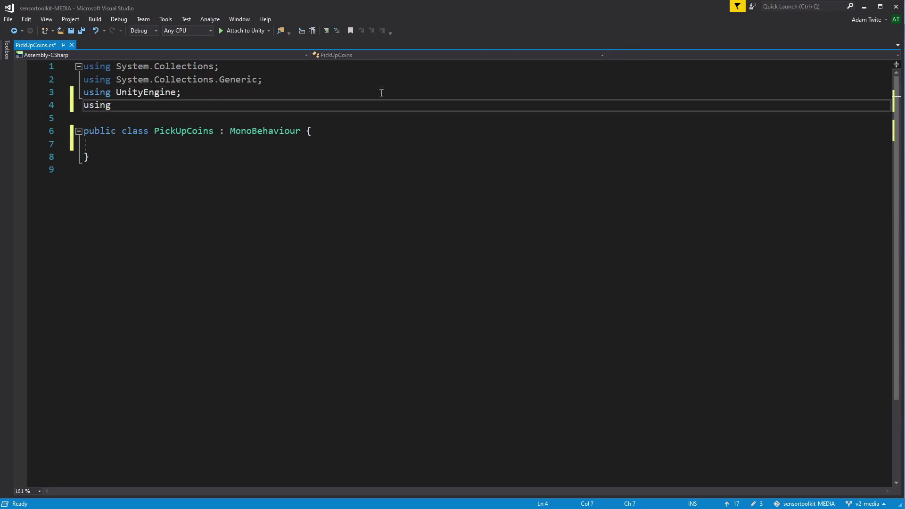
click(384, 145)
key(Return)
key(Return)
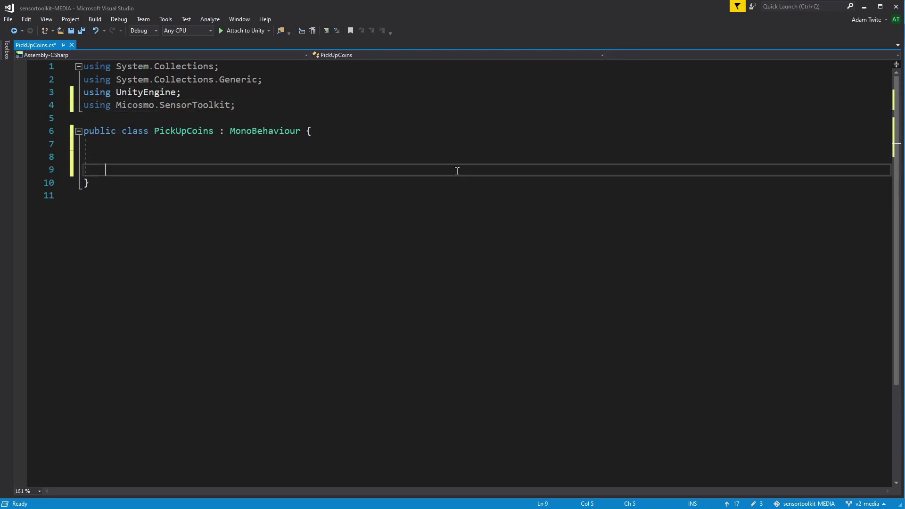
key(Up)
text(public Sensor CoinSensor;)
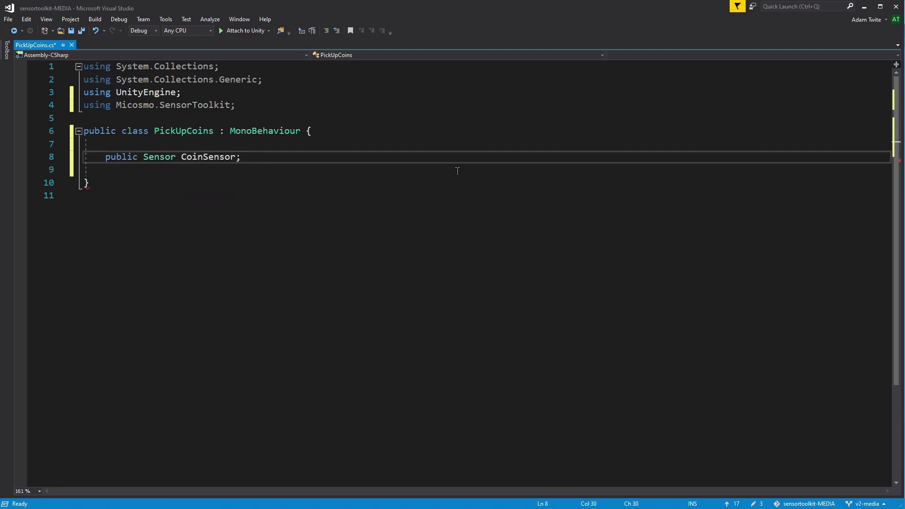
Step: Write an Update method with a foreach loop over CoinSensor's detections
key(Return)
key(Return)
text(Update)
key(Tab)
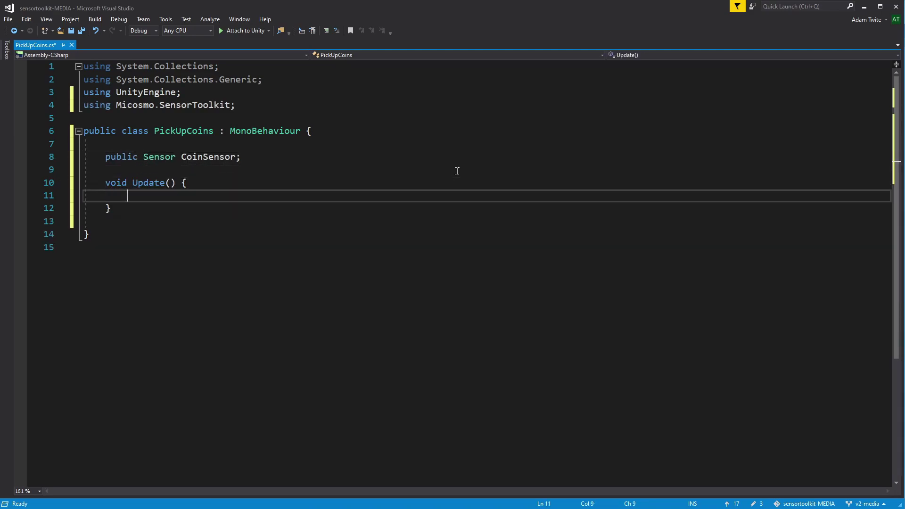
text(foreach (var coin in CoinSen)
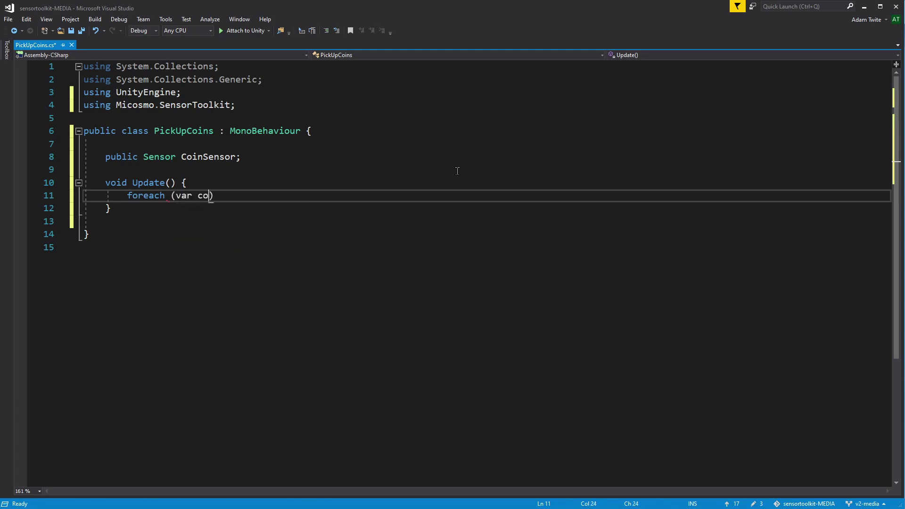
text(sor.GetDete)
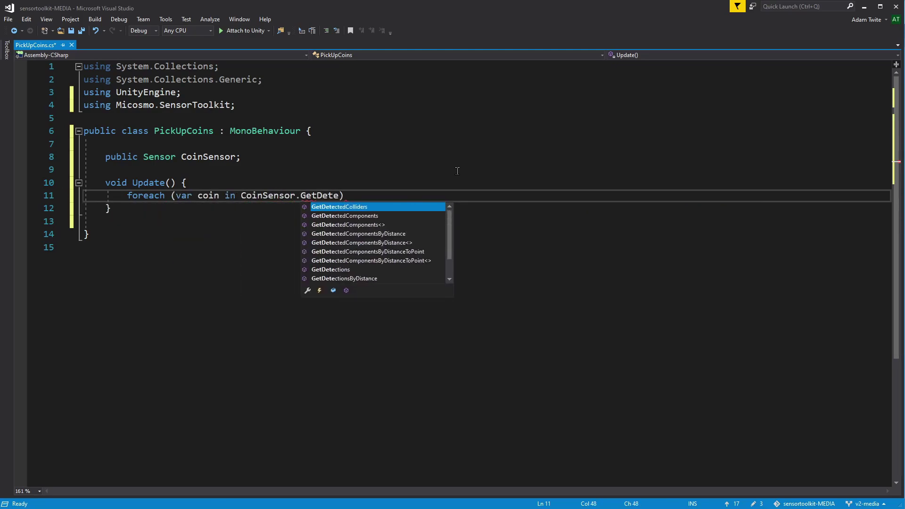
key(Down)
key(Down)
key(Down)
key(Down)
key(Down)
key(Down)
key(Down)
text(()))
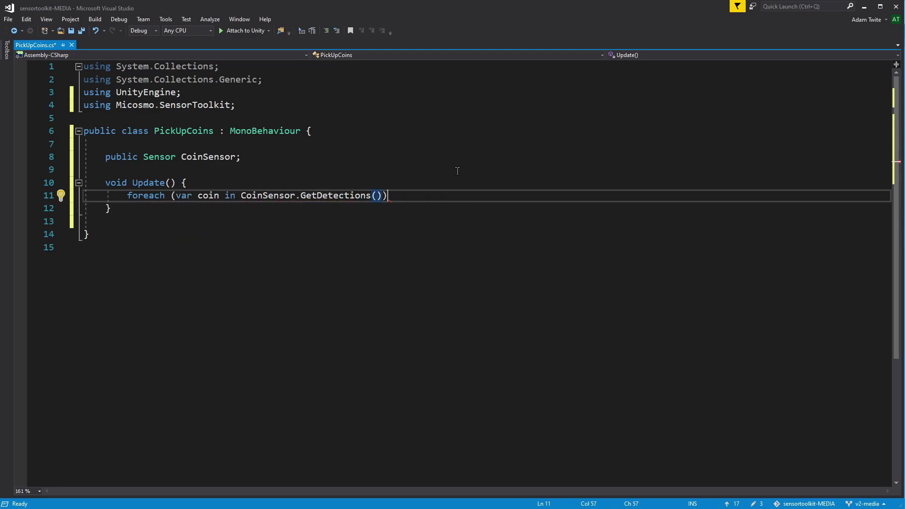
text( {)
key(Return)
drag(380, 195, 300, 195)
Step: Loop over Detections and compute each coin's distance to the player via .magnitude
text(Dete)
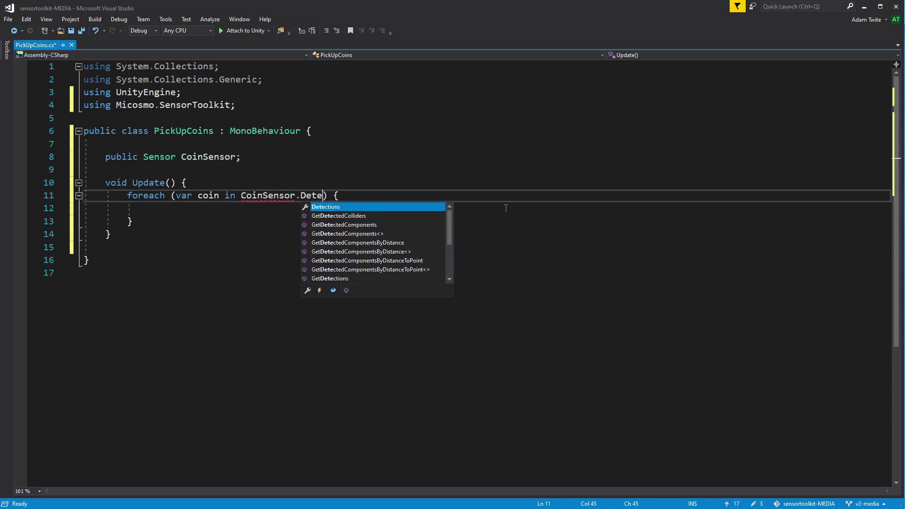
key(Tab)
click(506, 207)
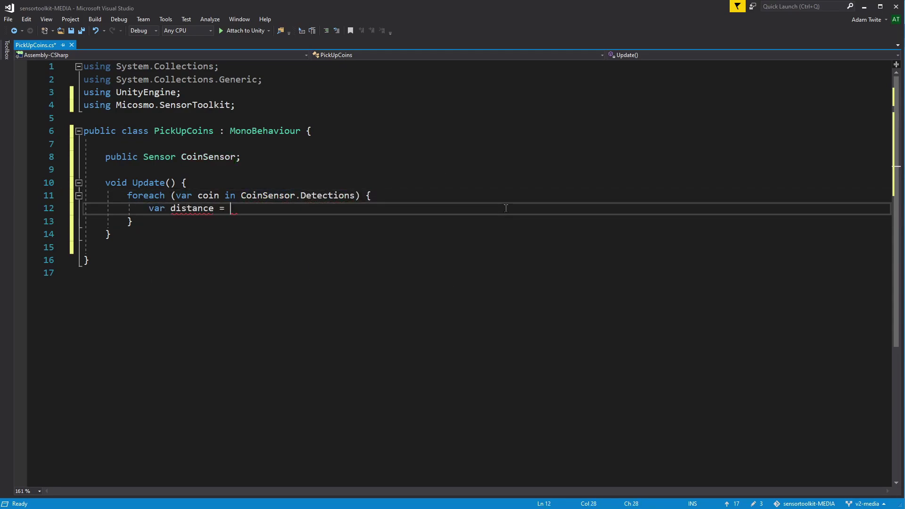
text((coin.transform.position - trans)
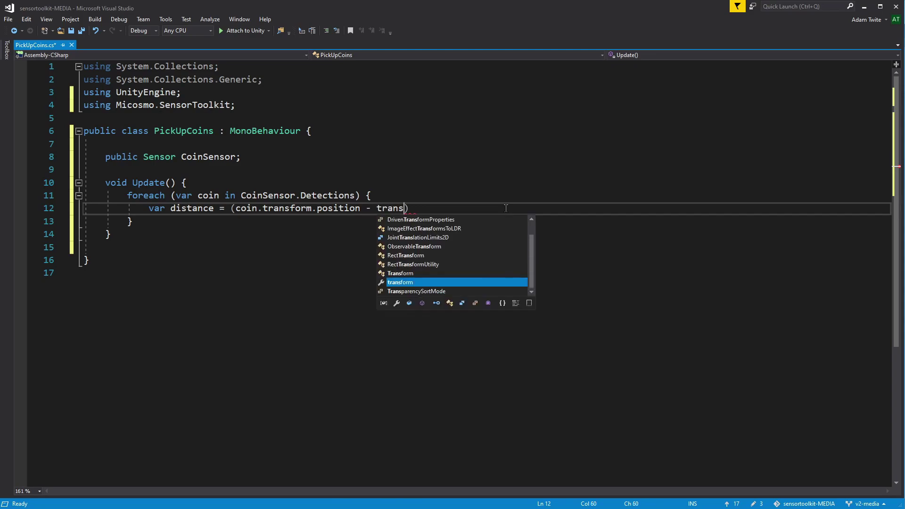
text(form.position).magnitude;)
key(Return)
Step: Within an if (distance >= 0.2f) block, Vector3.Lerp the coin toward the player
text(if (distance >)
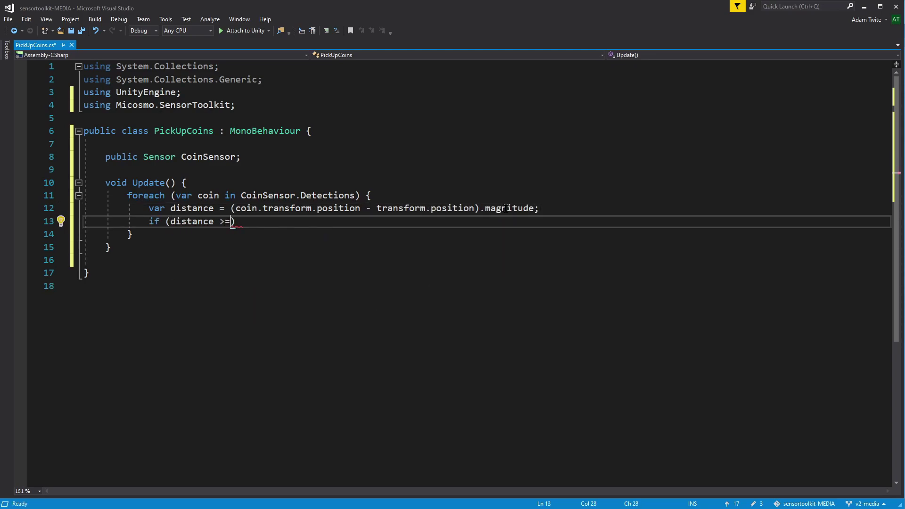
text(= 0.2f) {)
key(Return)
text(coin.transform.position )
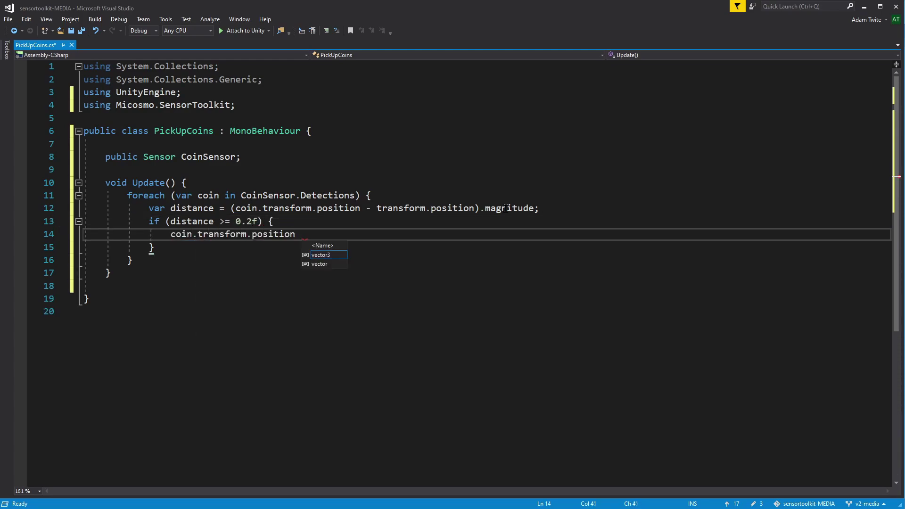
text(= Vector3.Lerp(co)
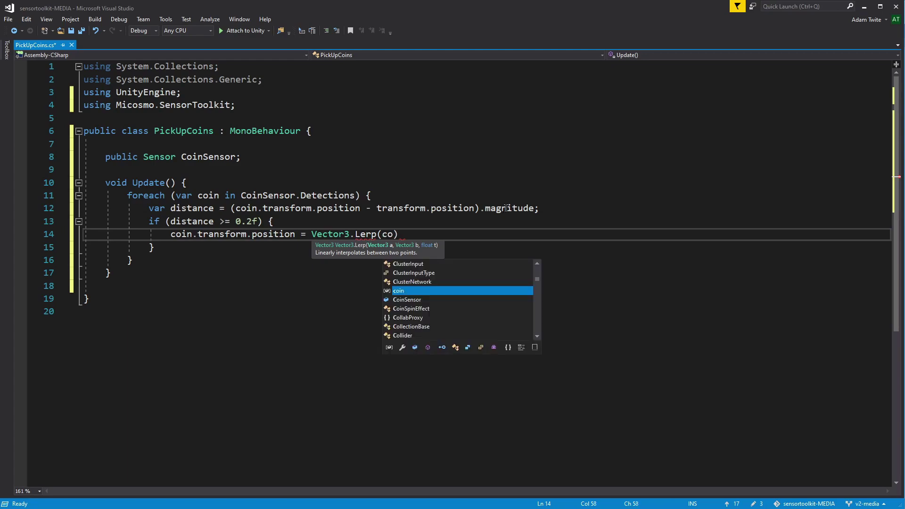
text(in.transform.position, transform.position, Time.deltaTime )
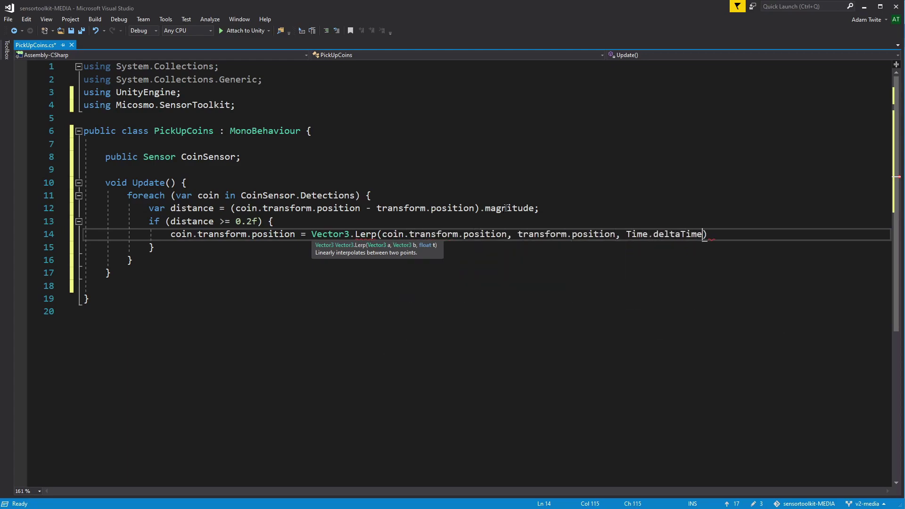
text(* 8f);)
key(Down)
Step: Add an else branch calling Destroy(coin), then save the script and return to Unity
text(else {)
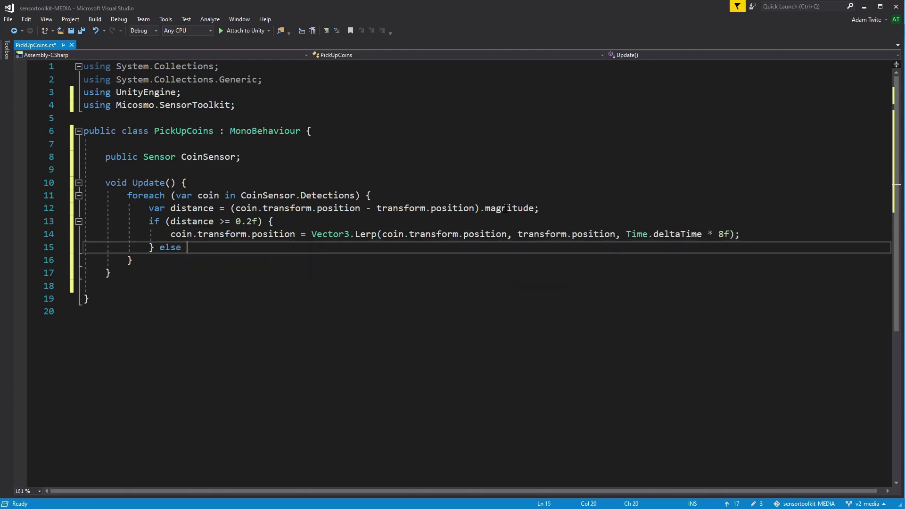
key(Return)
text(D)
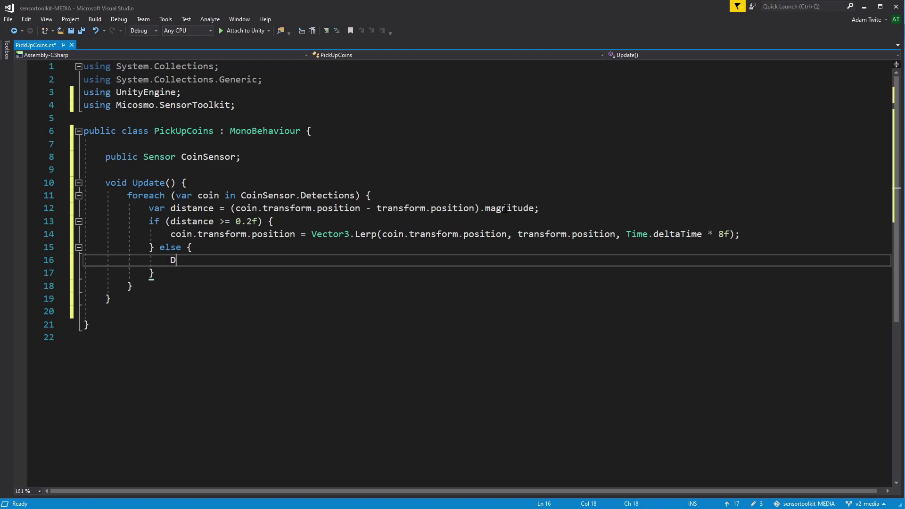
text(estroy(coin.gameObject)
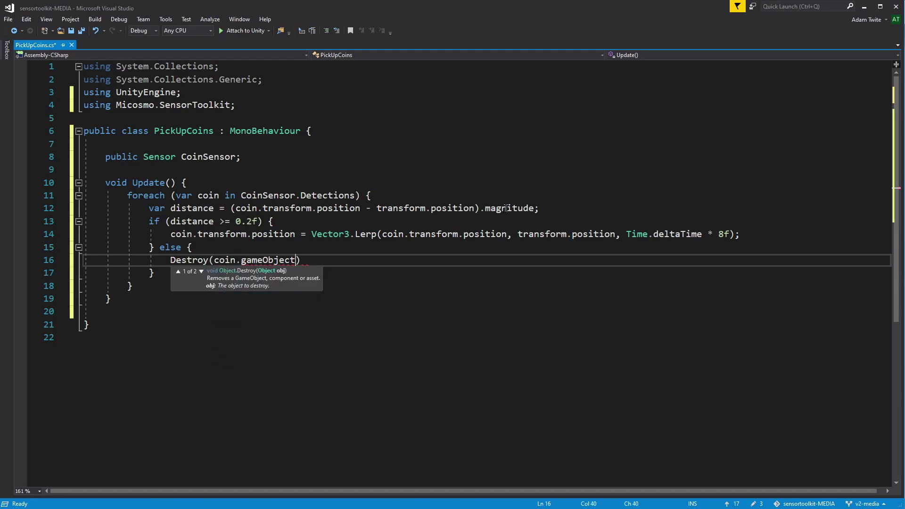
text();)
key(ctrl+shift+Left)
key(ctrl+shift+Left)
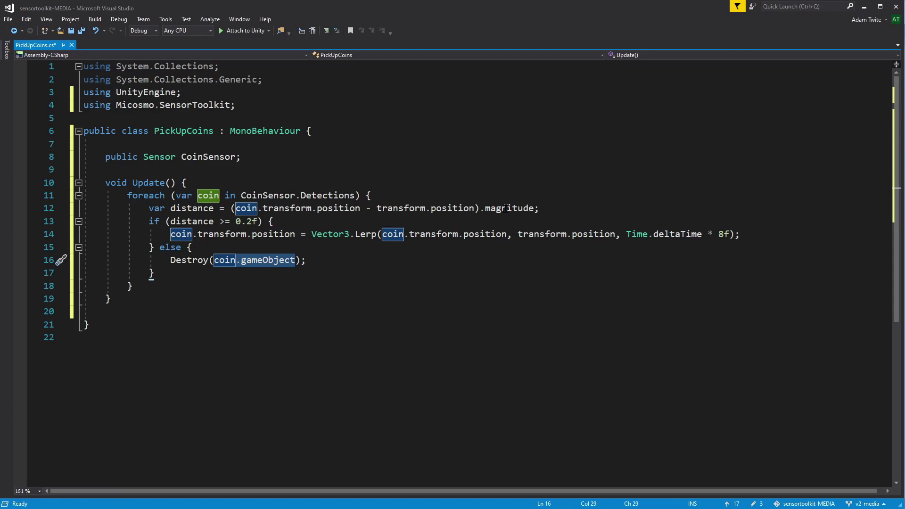
key(BackSpace)
key(ctrl+s)
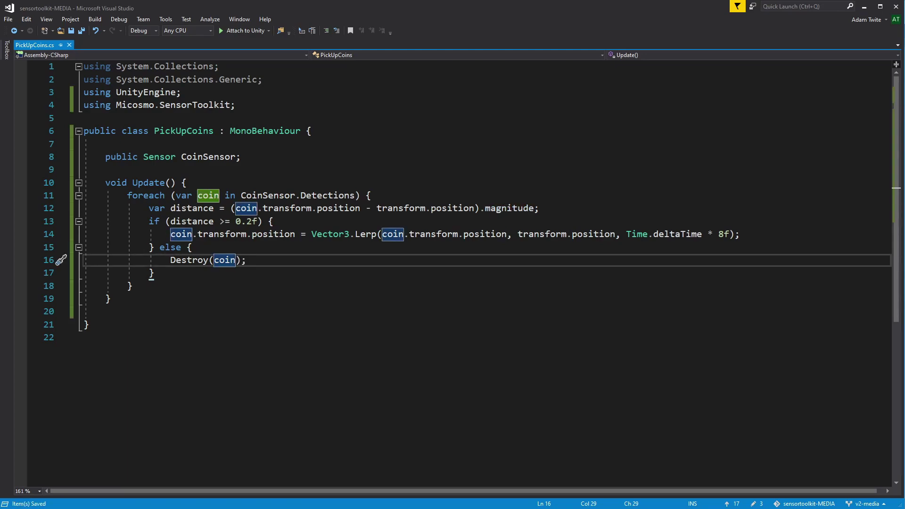
key(alt+Tab)
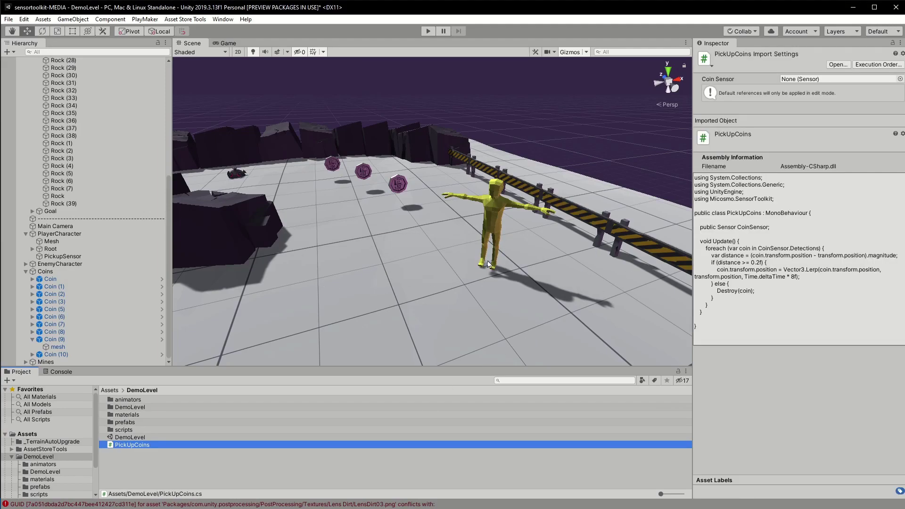
Step: Add the Pick Up Coins script to PickupSensor and assign its Range Sensor to Coin Sensor
click(488, 263)
click(812, 291)
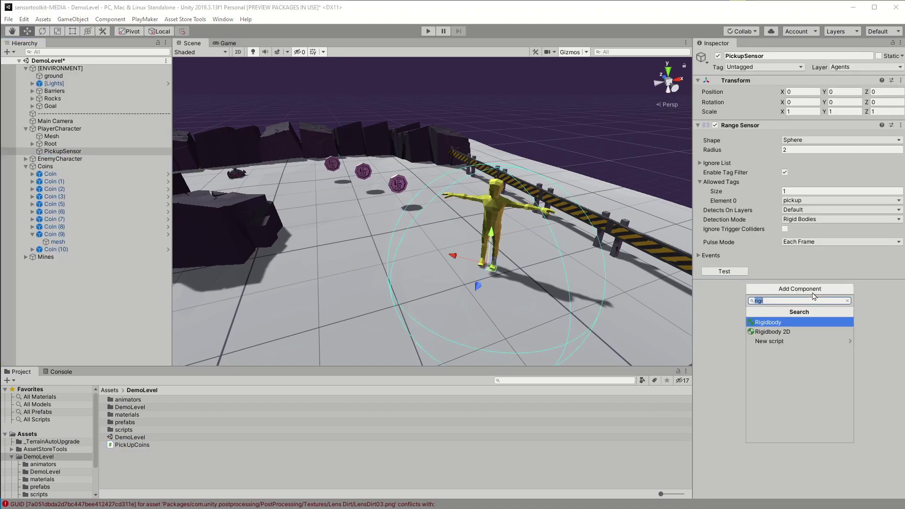
text(picku)
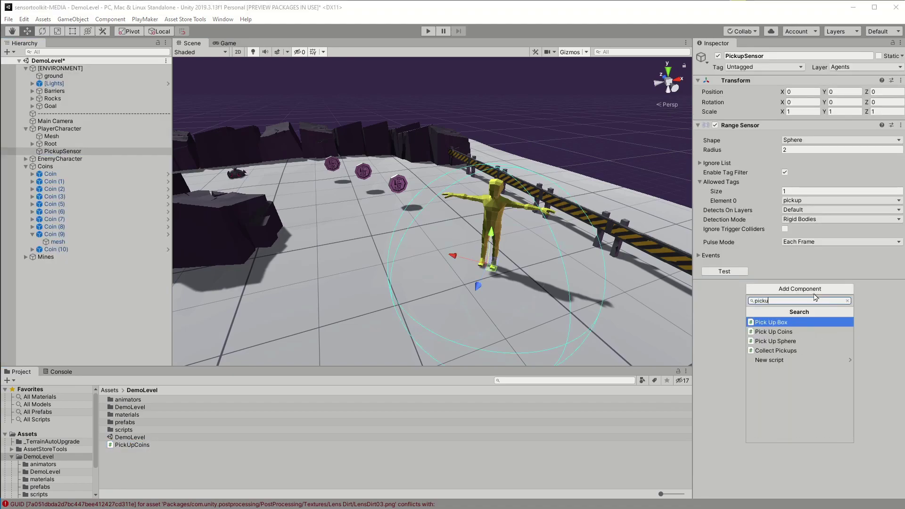
key(Down)
key(Return)
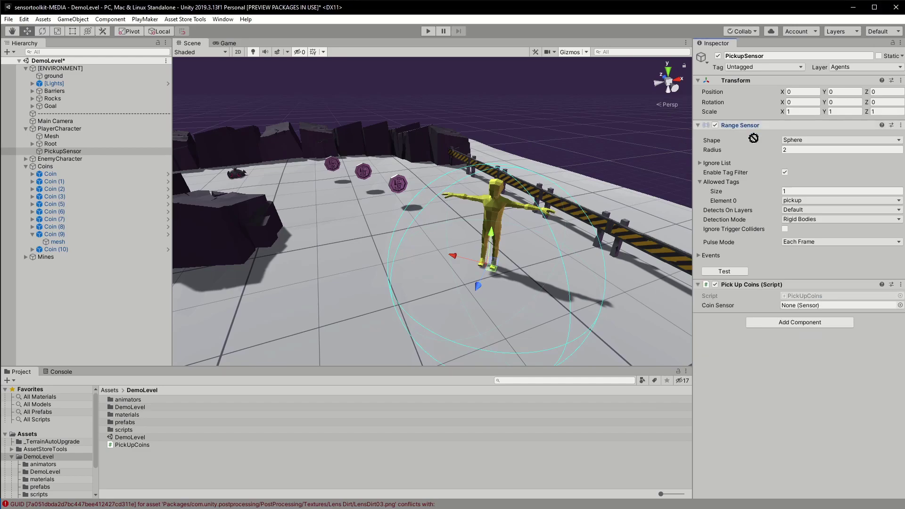
drag(753, 138, 819, 306)
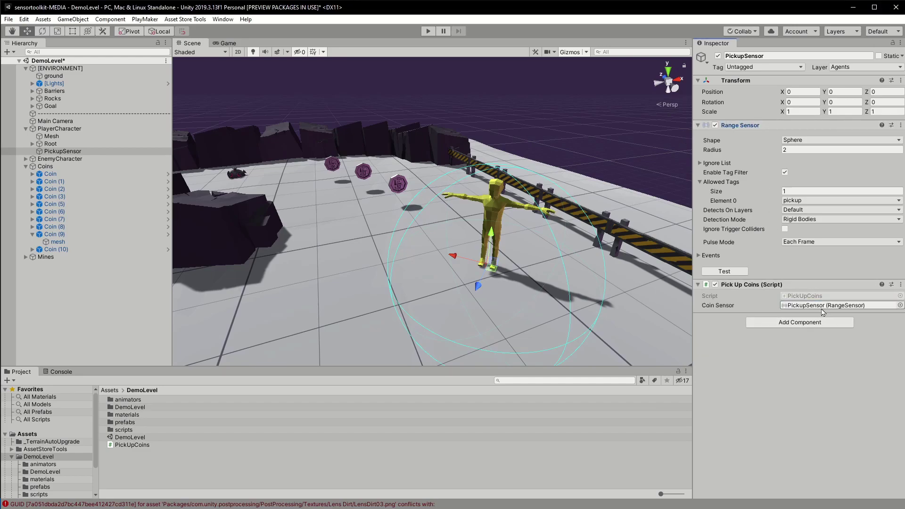
Step: Enter play mode to test coin pickup with the PickupSensor detecting coins
click(427, 33)
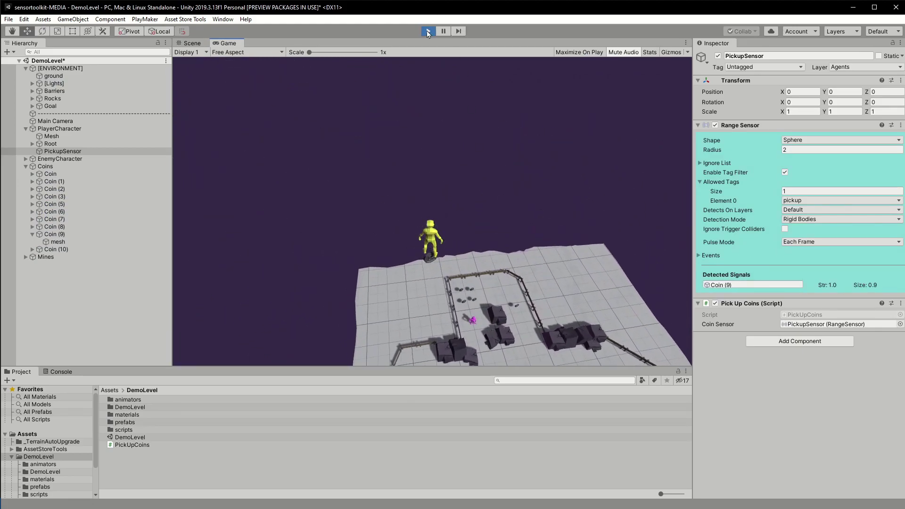
Step: Stop play mode and return to scene editing
click(428, 31)
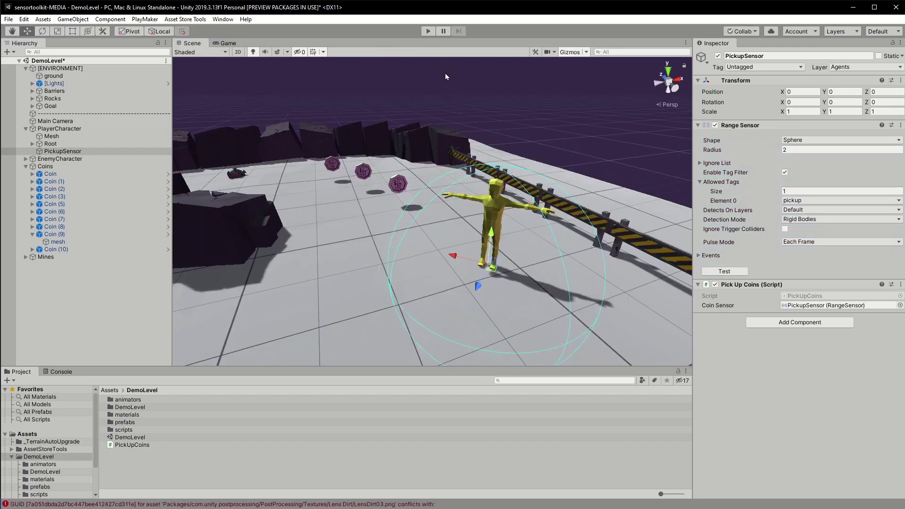